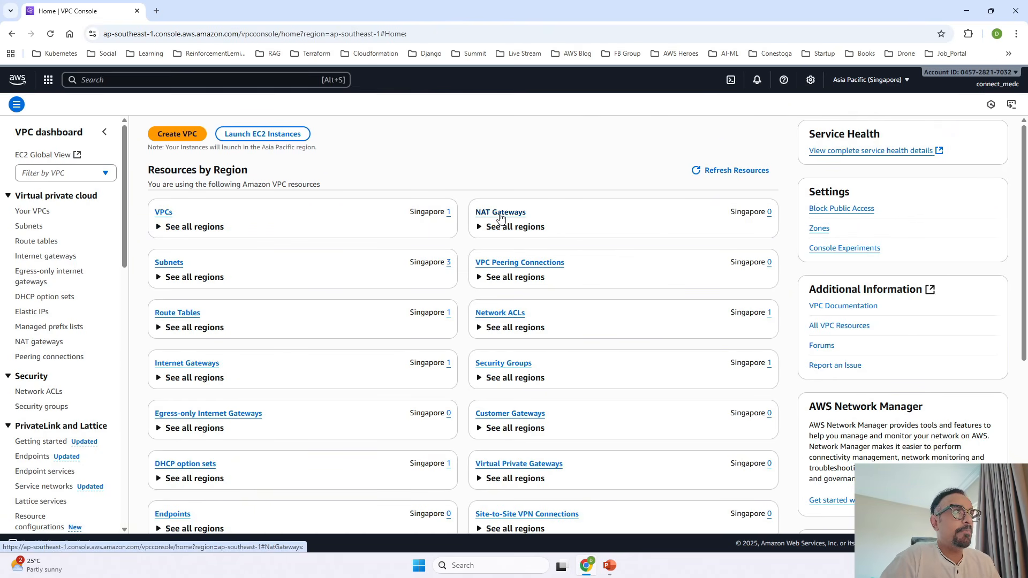
Open the details of the existing VPC in the Singapore region and examine its resource map
{"action": "left_click", "coordinate": [448, 215]}
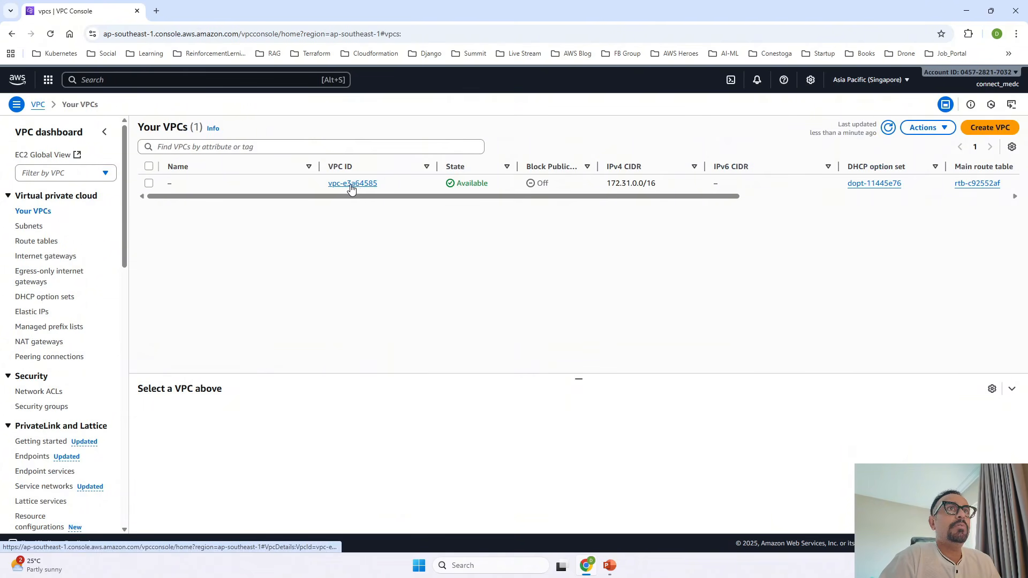
{"action": "left_click", "coordinate": [354, 186]}
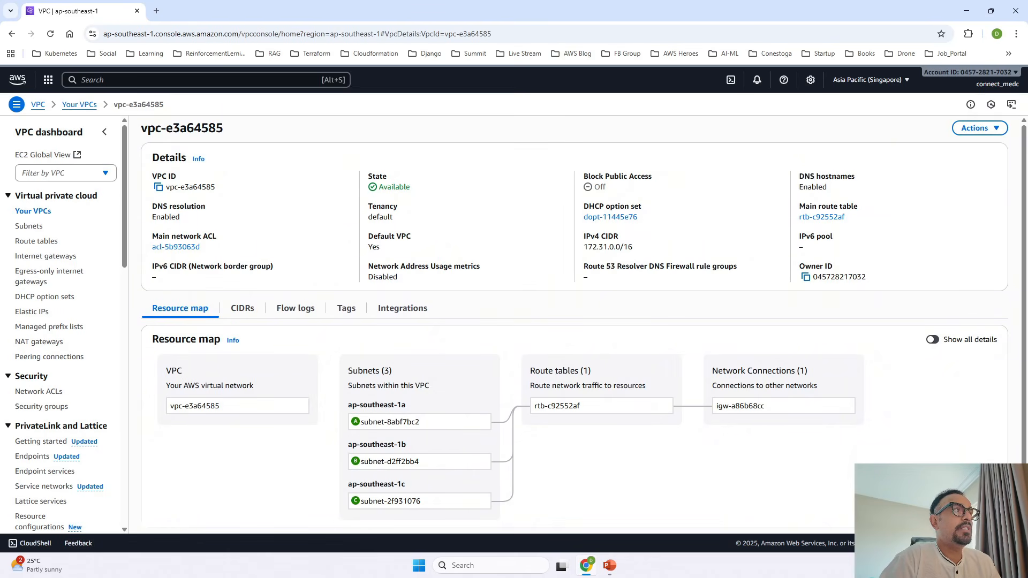
{"action": "scroll", "coordinate": [583, 322], "scroll_direction": "down", "scroll_amount": 1}
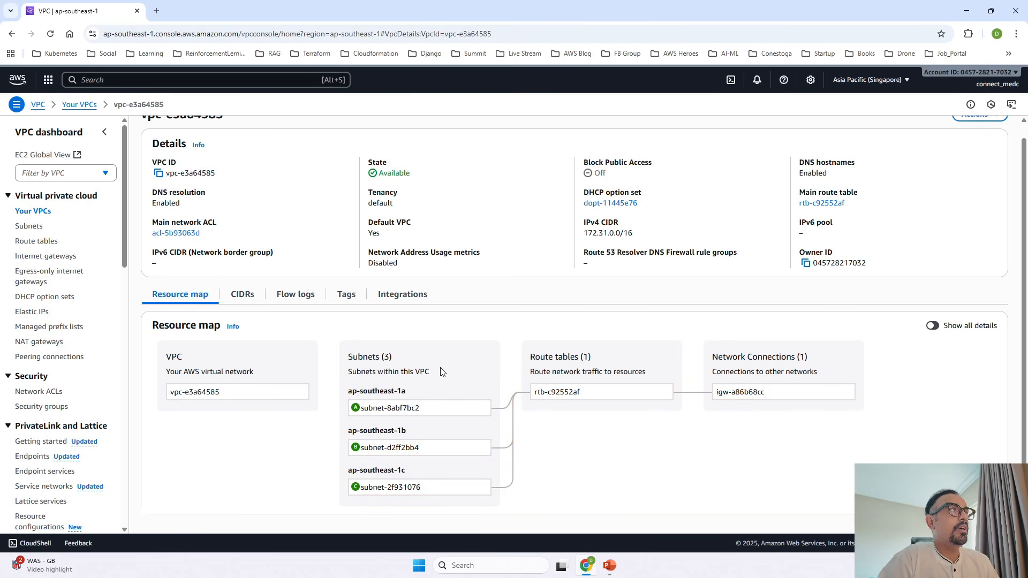
{"action": "scroll", "coordinate": [524, 372], "scroll_direction": "up", "scroll_amount": 1}
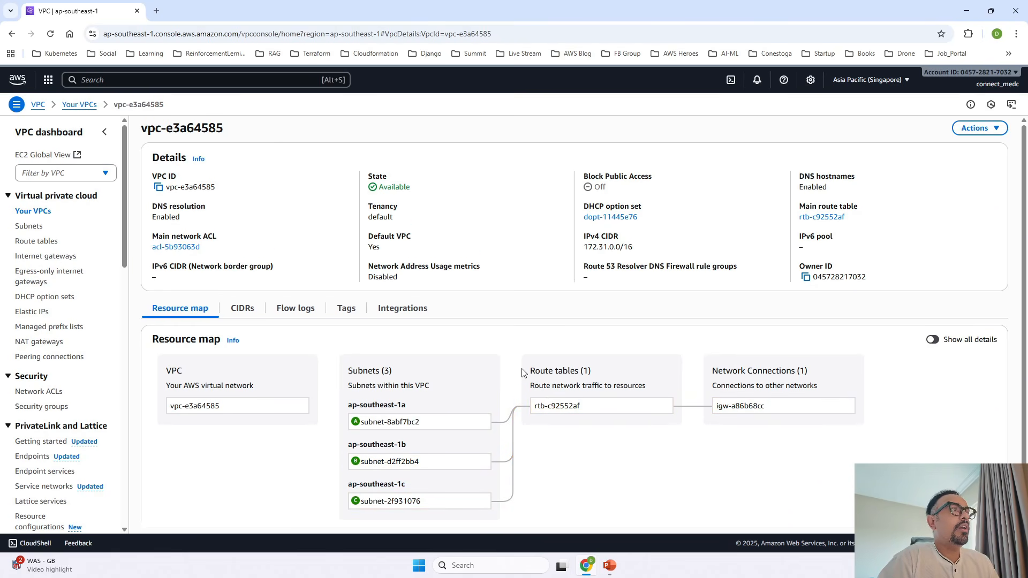
{"action": "scroll", "coordinate": [523, 372], "scroll_direction": "down", "scroll_amount": 1}
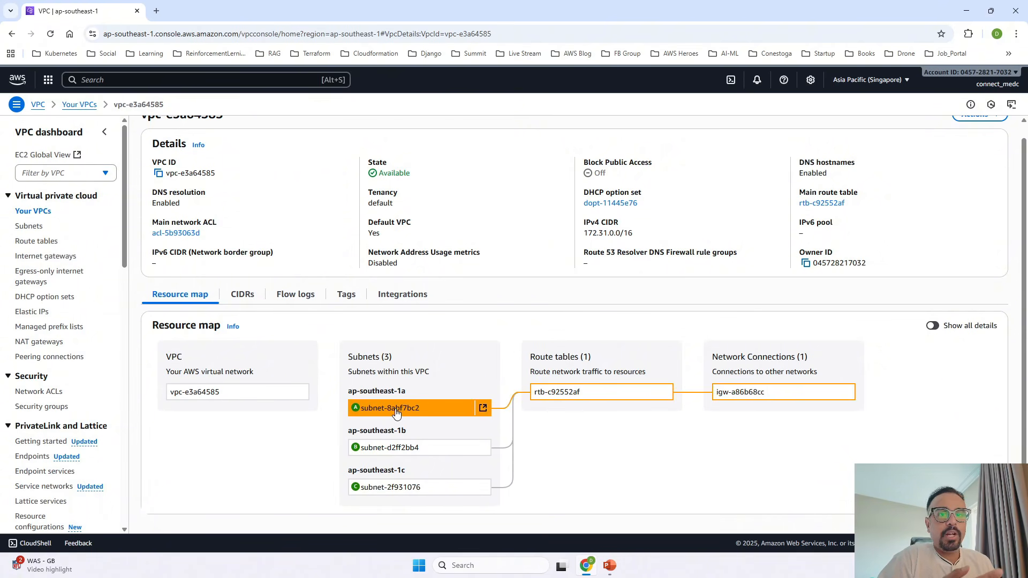
Open the VPC's route table from the resource map, review its routes and subnet associations, and close it
{"action": "left_click", "coordinate": [614, 398]}
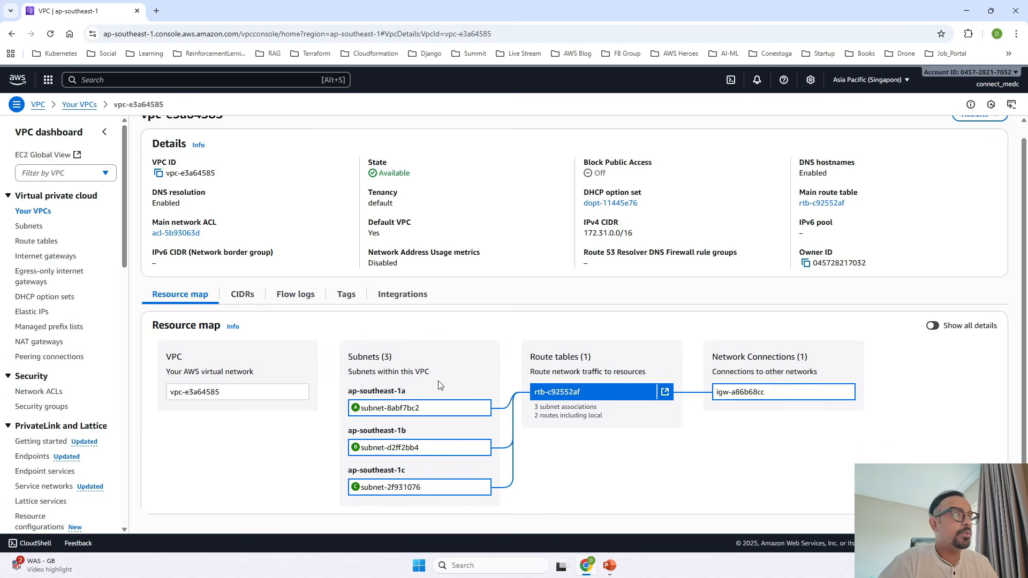
{"action": "left_click", "coordinate": [669, 395]}
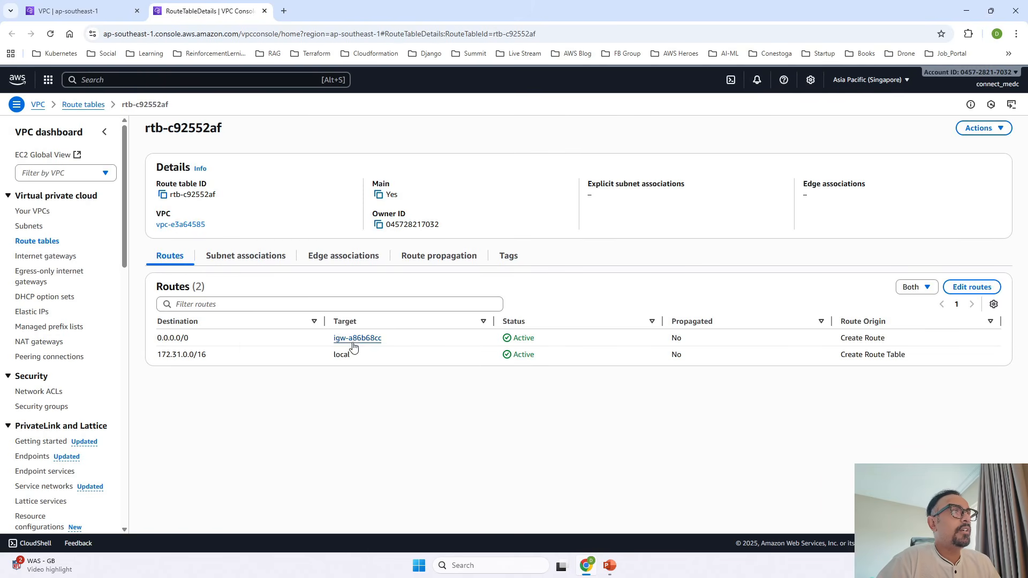
{"action": "left_click", "coordinate": [268, 260]}
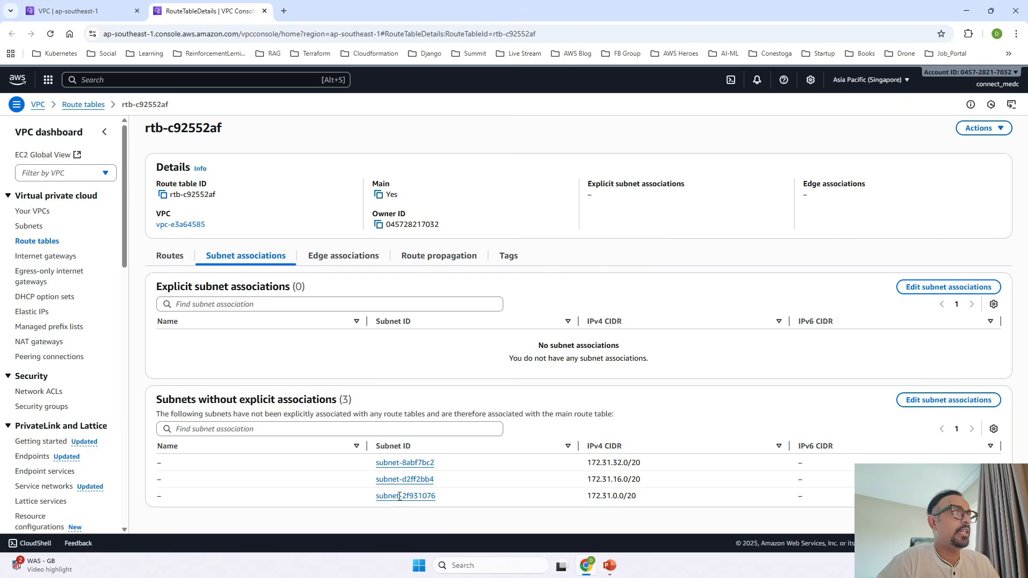
{"action": "left_click", "coordinate": [168, 264]}
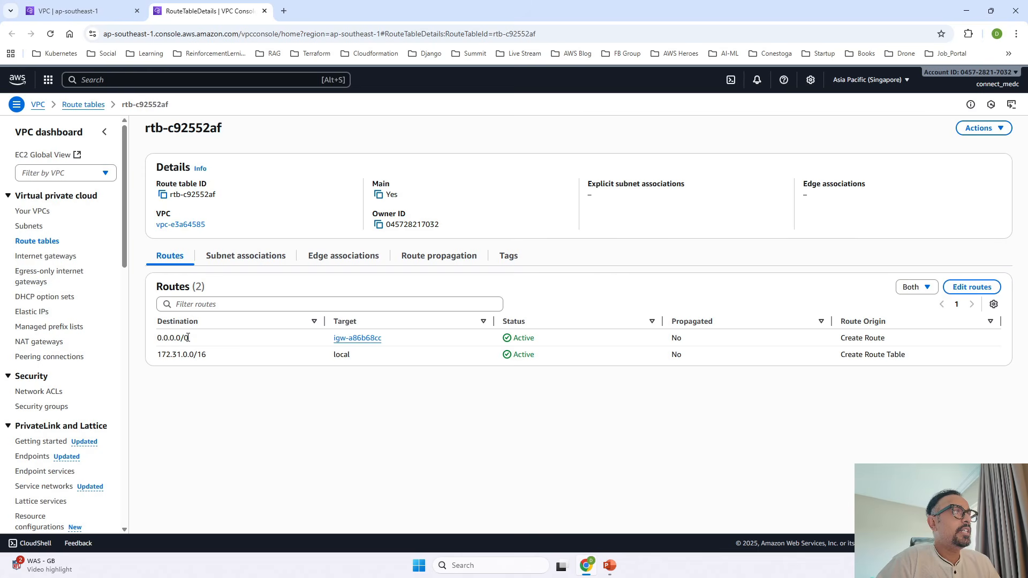
{"action": "left_click_drag", "start_coordinate": [188, 337], "coordinate": [136, 336]}
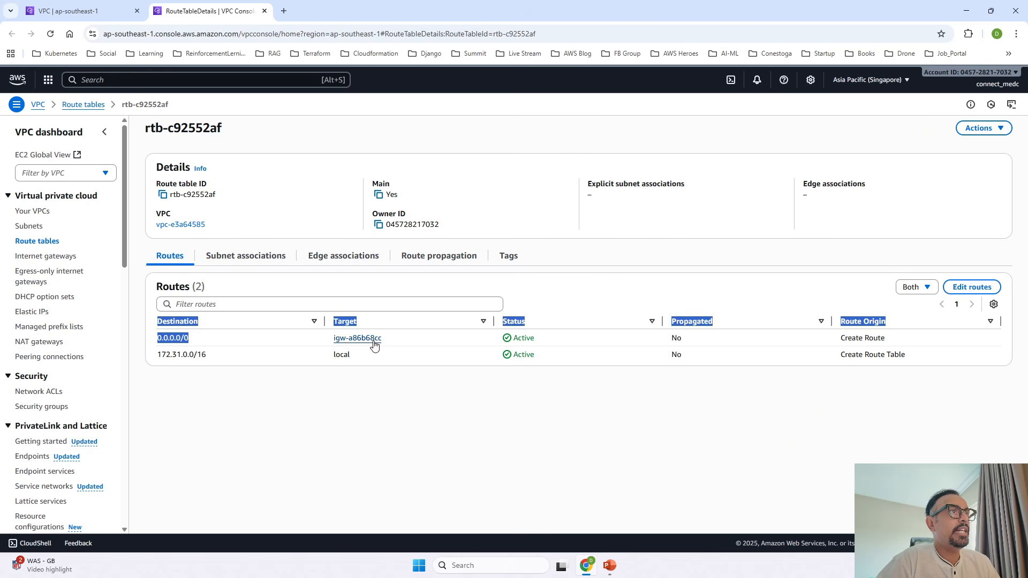
{"action": "left_click", "coordinate": [355, 443]}
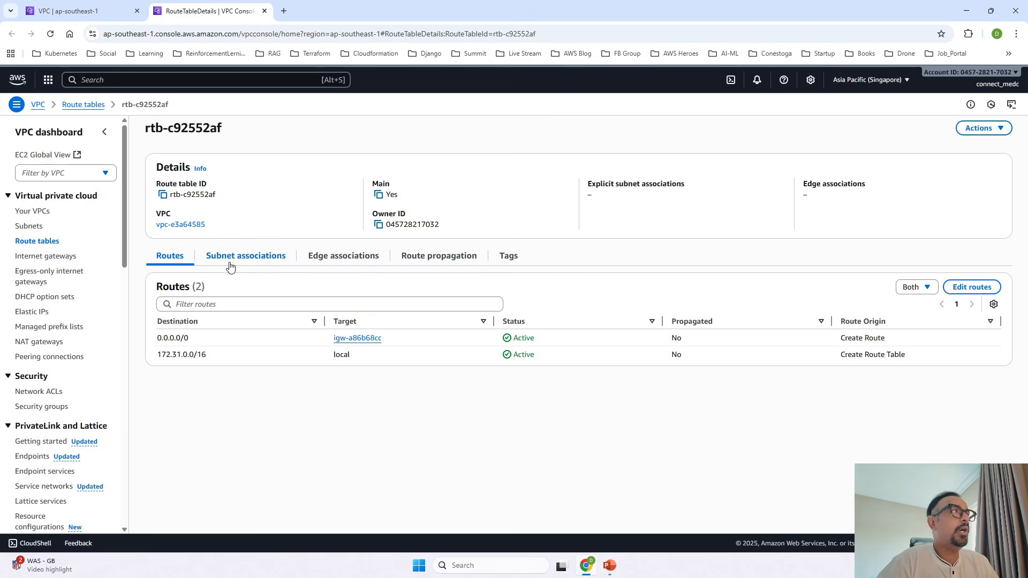
{"action": "left_click", "coordinate": [250, 260]}
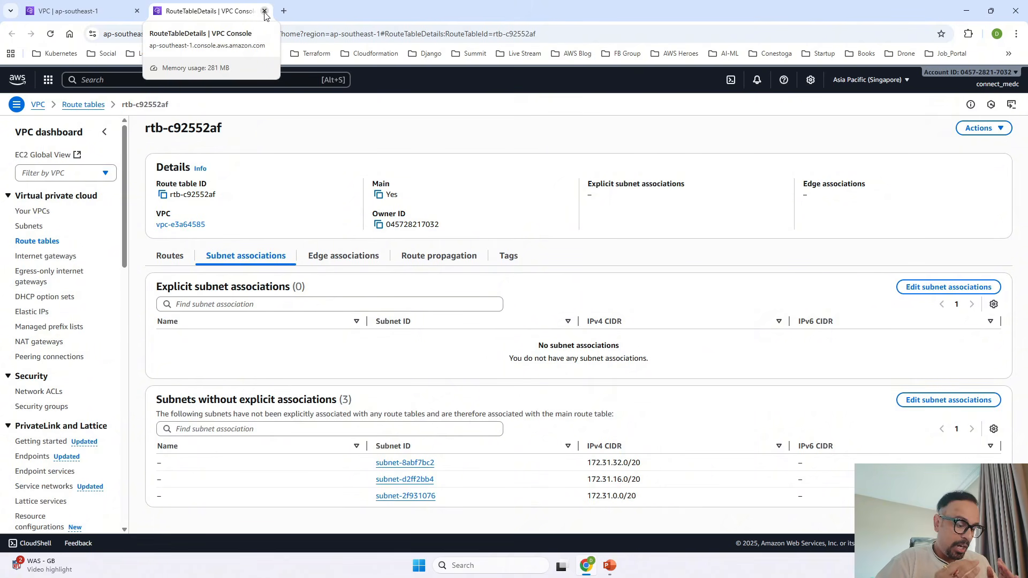
{"action": "left_click", "coordinate": [264, 11]}
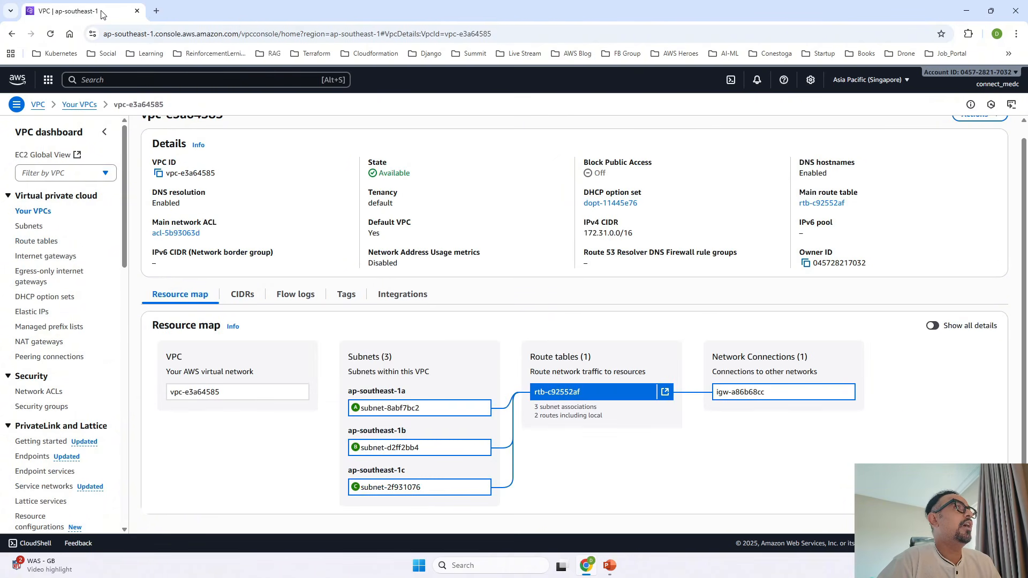
Return to the VPC service by searching for "vpc" from Console Home and start creating a new VPC
{"action": "left_click", "coordinate": [15, 81]}
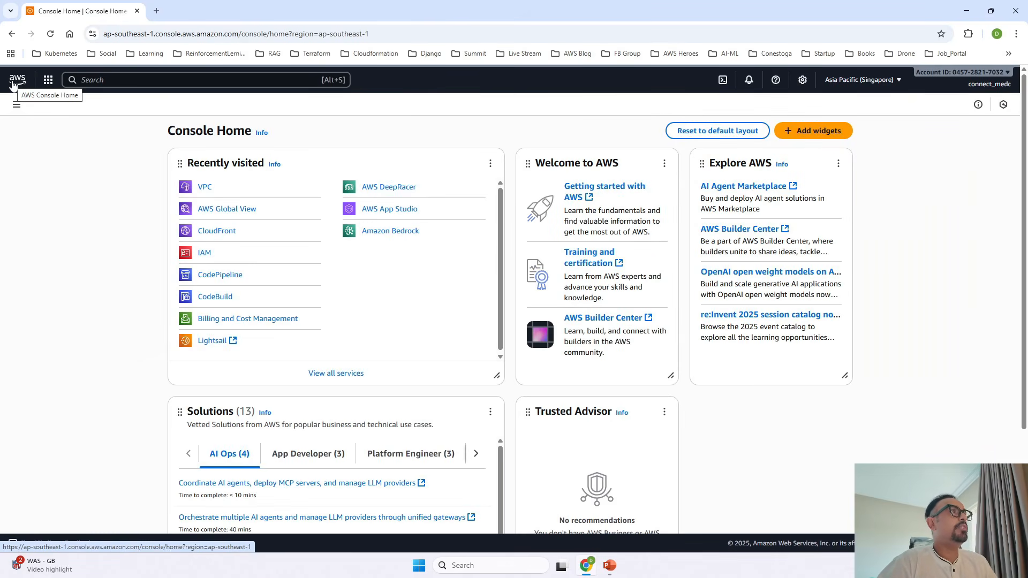
{"action": "left_click", "coordinate": [170, 81]}
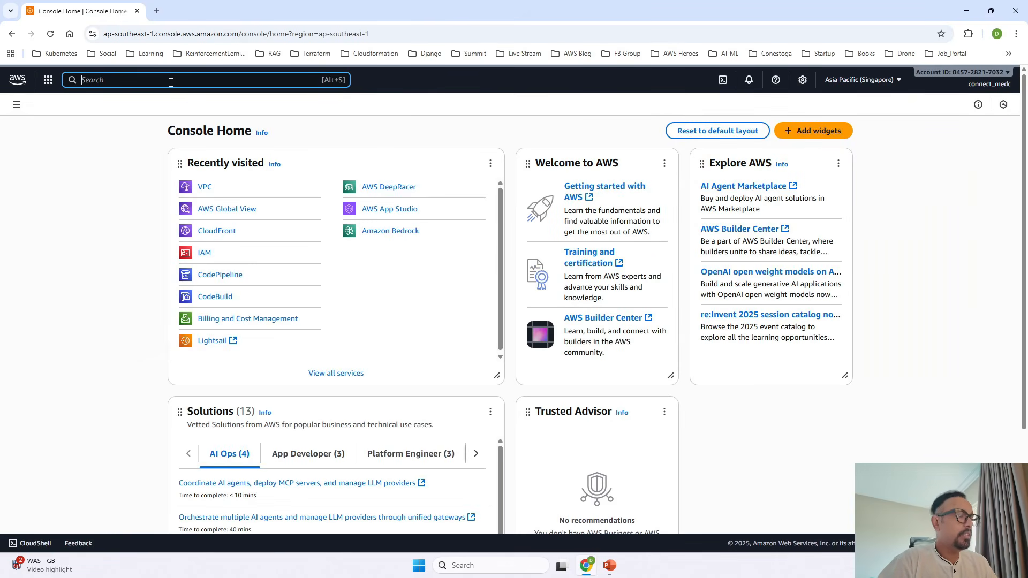
{"action": "type", "text": "vpc"}
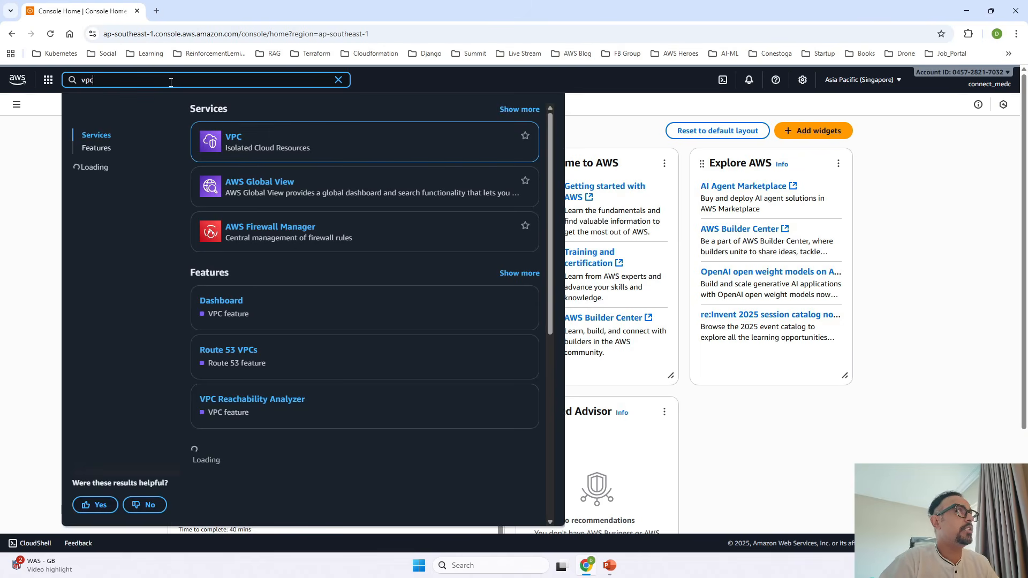
{"action": "left_click", "coordinate": [234, 138]}
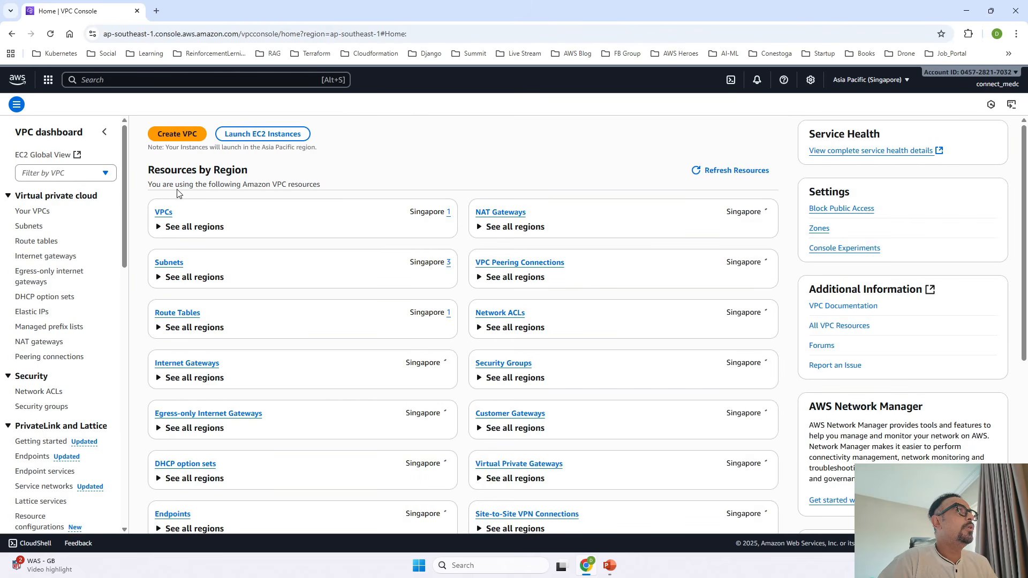
{"action": "left_click", "coordinate": [183, 137]}
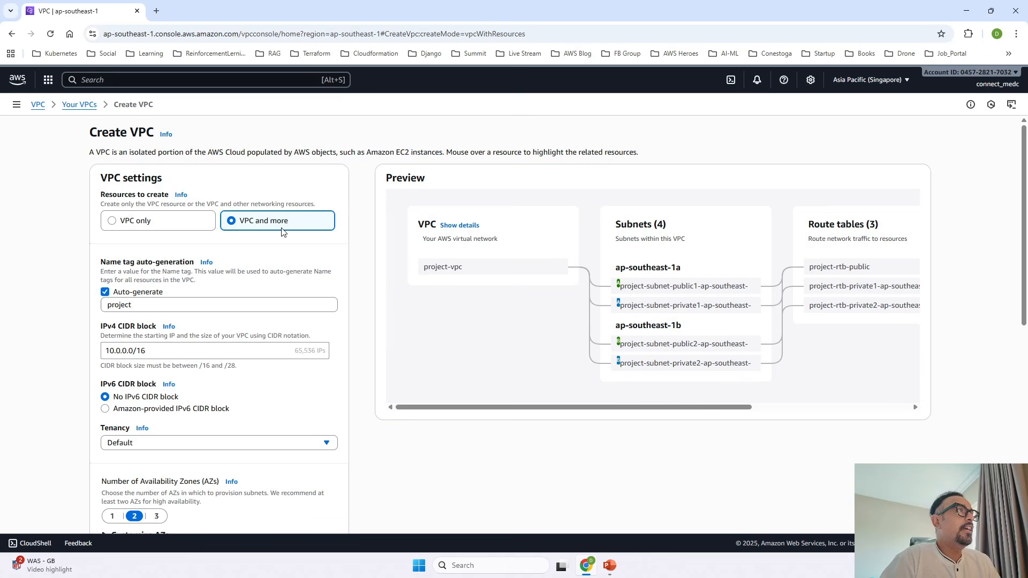
Compare the "VPC only" and "VPC and more" creation options and examine the preview of the planned network resources
{"action": "scroll", "coordinate": [31, 404], "scroll_direction": "down", "scroll_amount": 8}
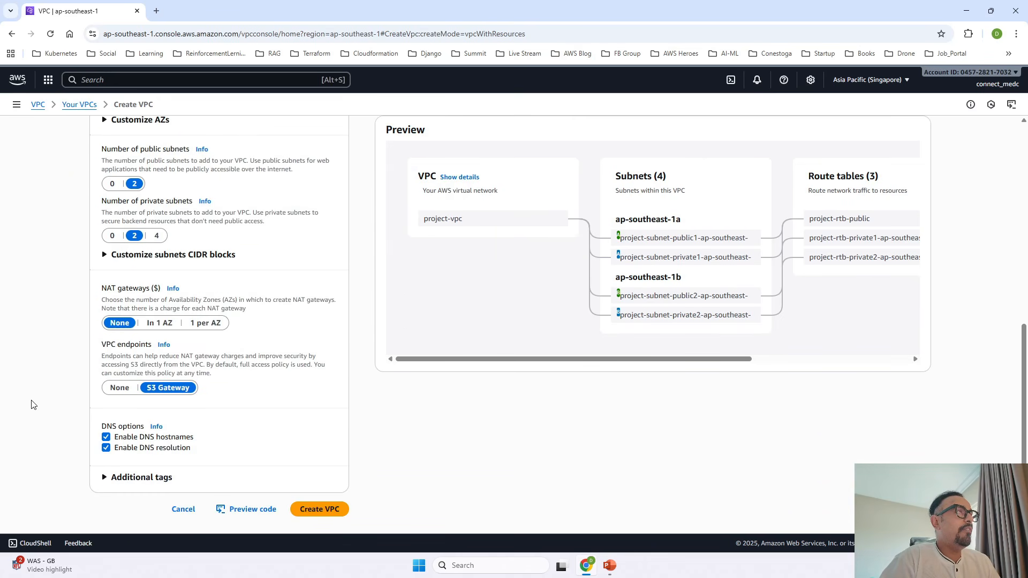
{"action": "scroll", "coordinate": [31, 404], "scroll_direction": "up", "scroll_amount": 2}
{"action": "scroll", "coordinate": [31, 404], "scroll_direction": "down", "scroll_amount": 2}
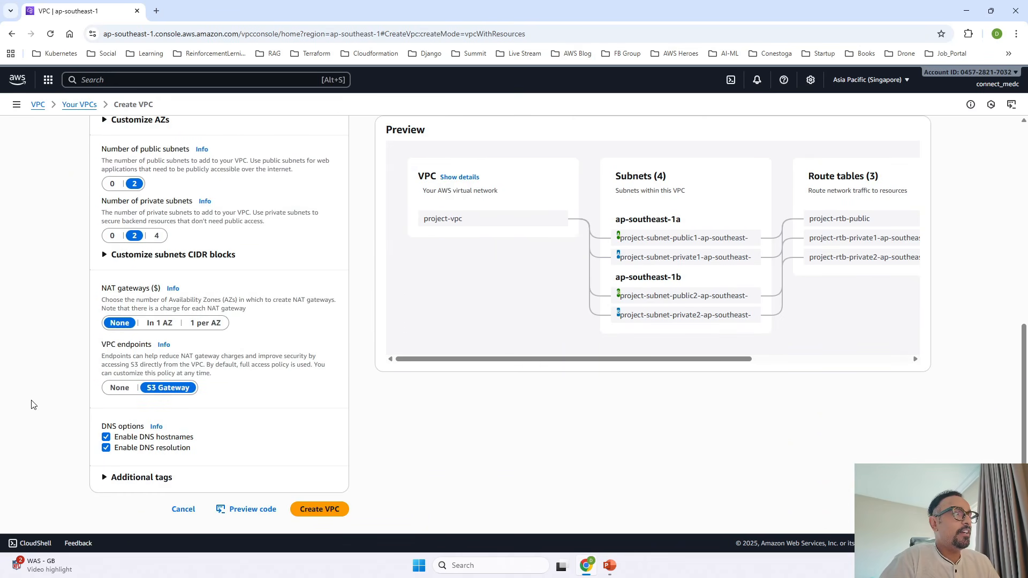
{"action": "scroll", "coordinate": [321, 339], "scroll_direction": "up", "scroll_amount": 8}
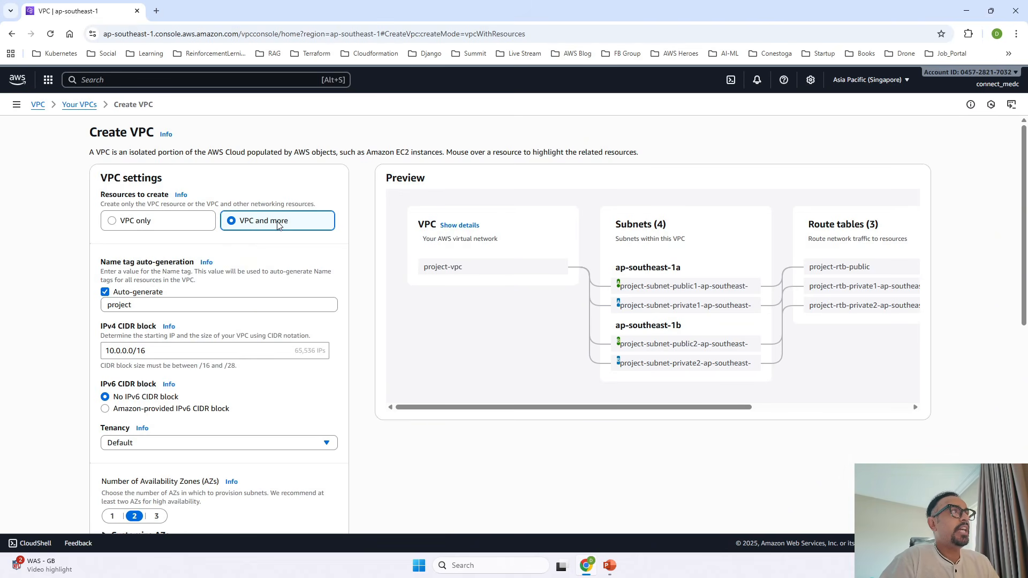
{"action": "left_click", "coordinate": [153, 227]}
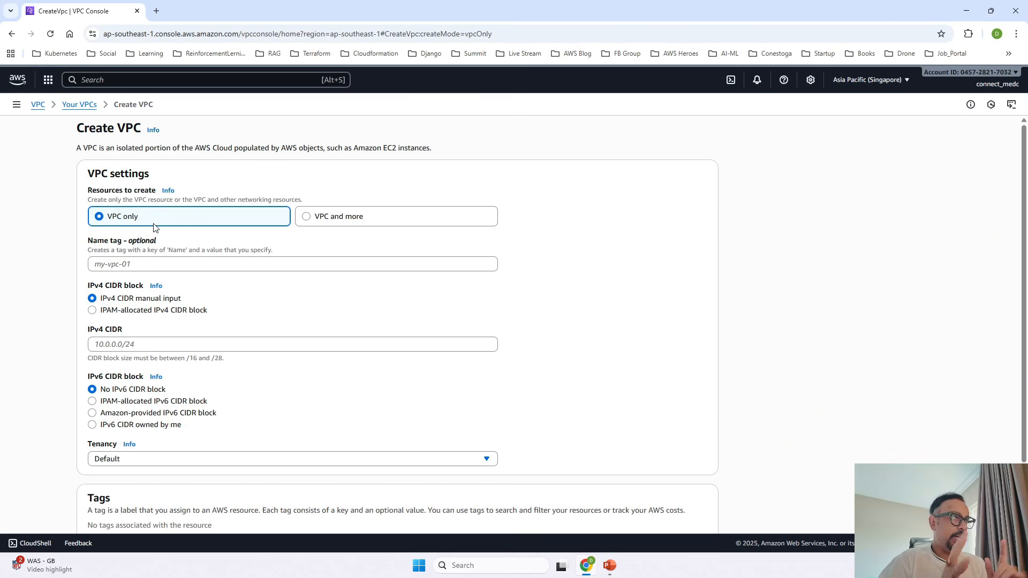
{"action": "left_click", "coordinate": [309, 221]}
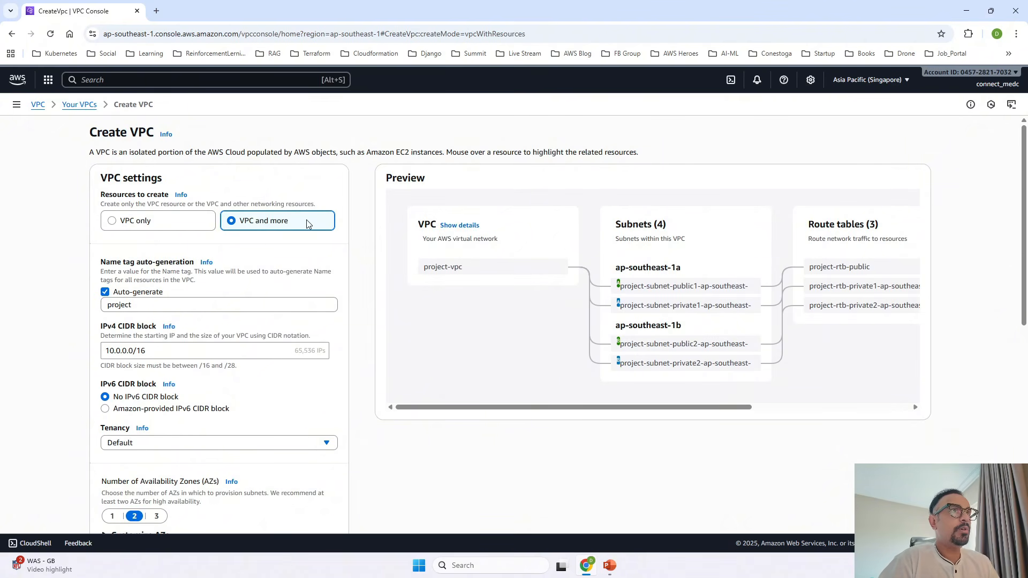
{"action": "scroll", "coordinate": [696, 308], "scroll_direction": "right", "scroll_amount": 5}
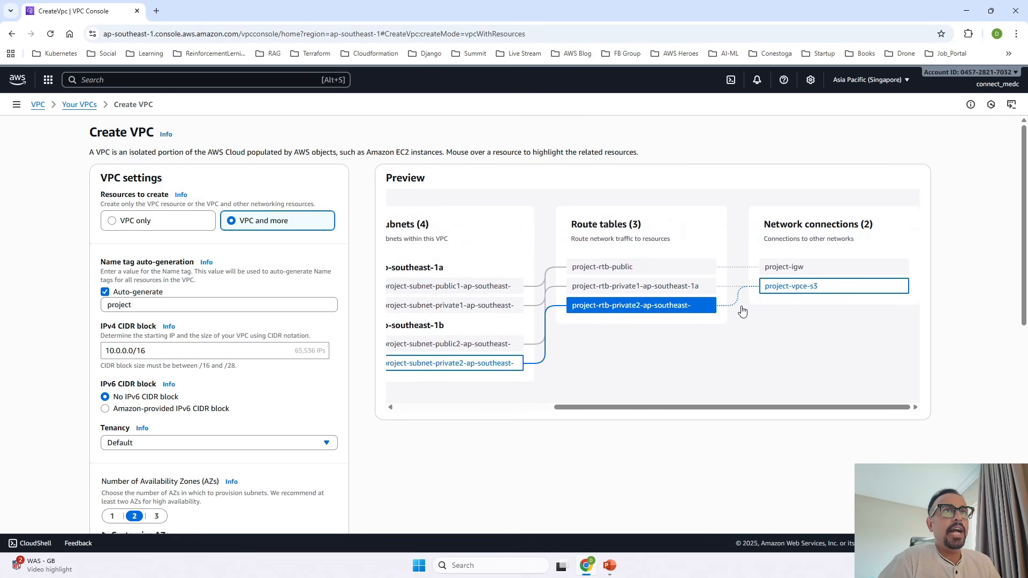
{"action": "scroll", "coordinate": [742, 311], "scroll_direction": "left", "scroll_amount": 5}
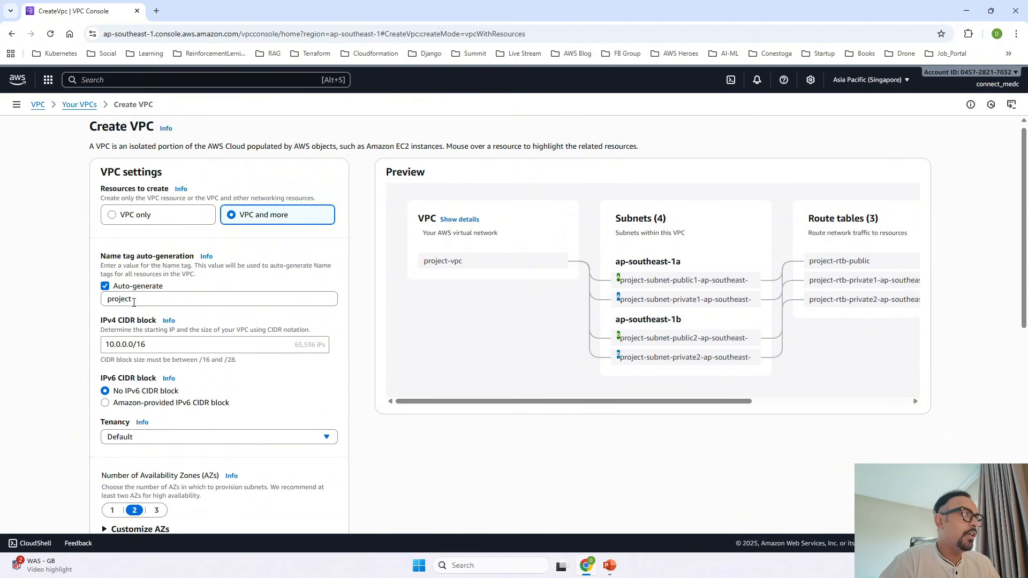
Examine the IPv4 CIDR block setting of the new VPC
{"action": "scroll", "coordinate": [134, 304], "scroll_direction": "down", "scroll_amount": 1}
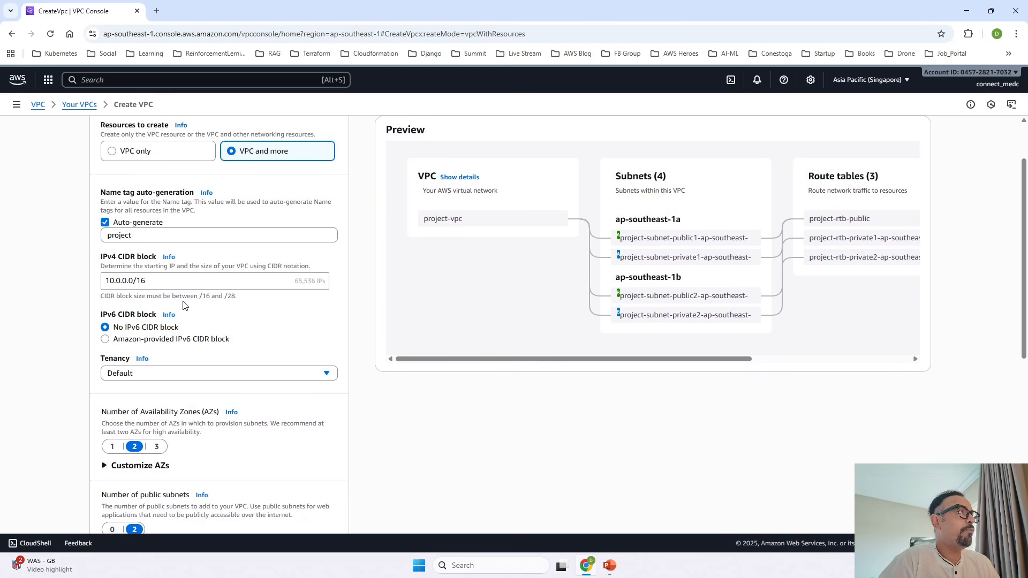
{"action": "left_click", "coordinate": [170, 282]}
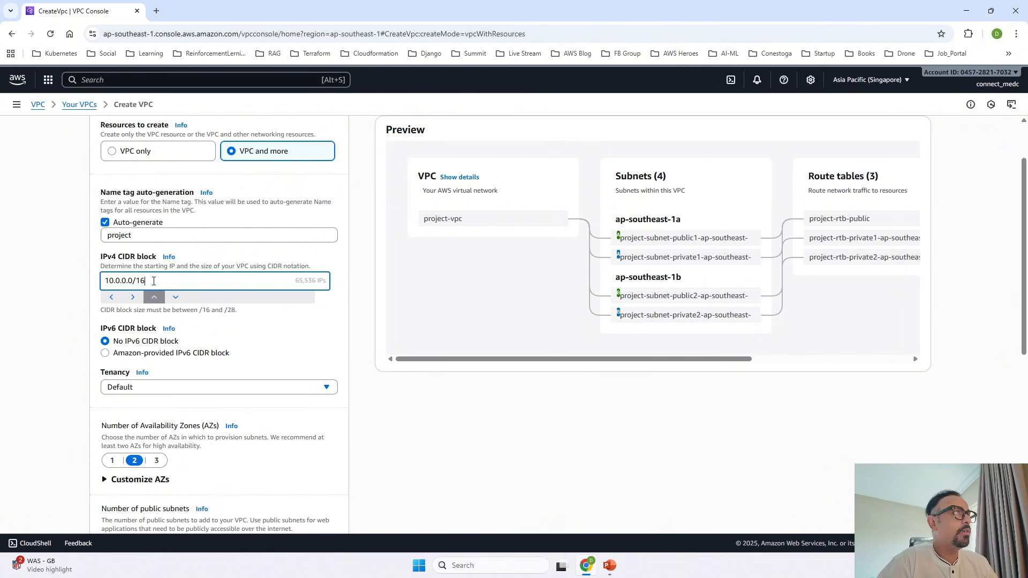
{"action": "left_click_drag", "start_coordinate": [154, 281], "coordinate": [57, 282]}
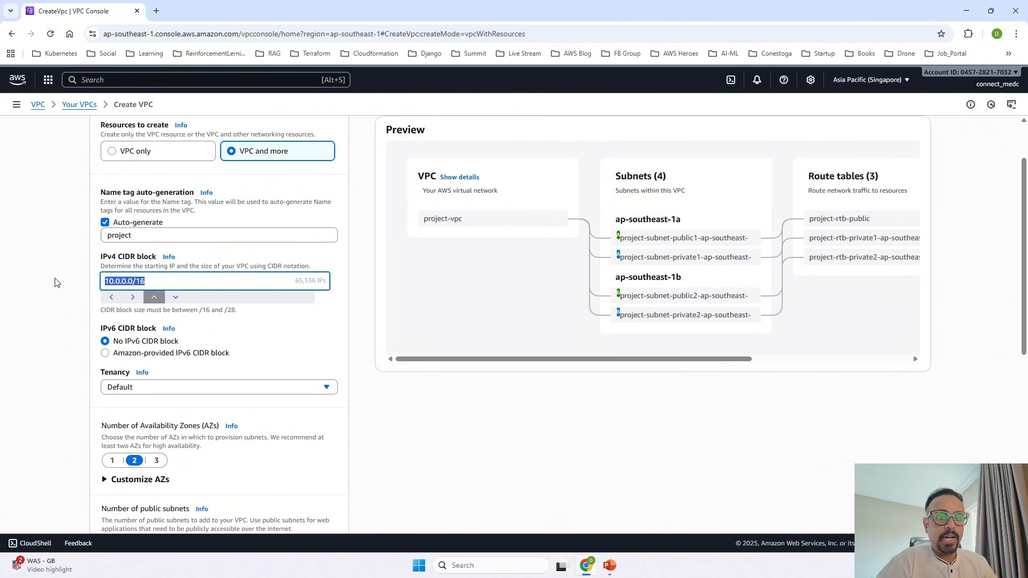
{"action": "left_click", "coordinate": [33, 329]}
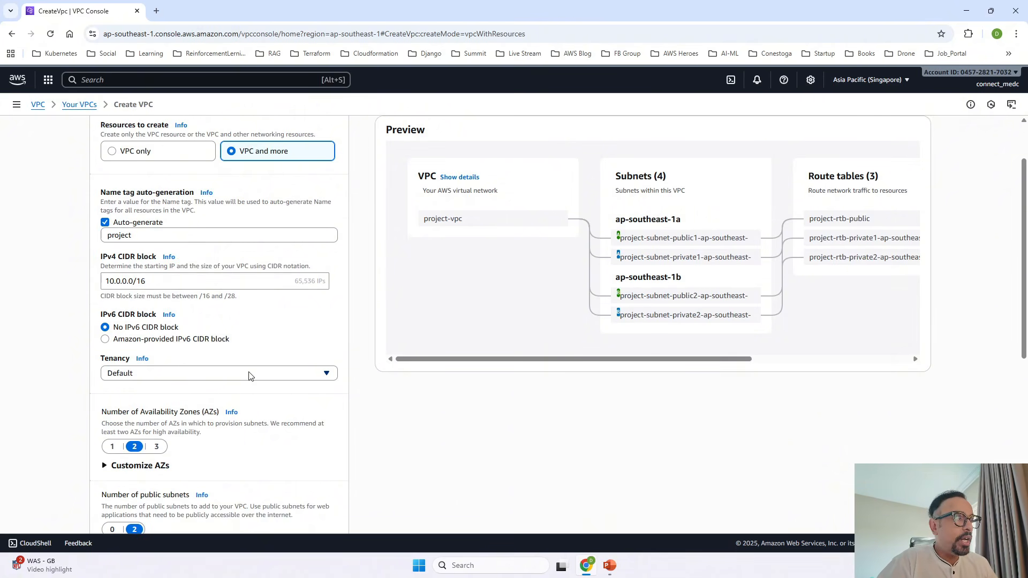
Set the number of Availability Zones for the new VPC to 1 and expand the AZ customization options
{"action": "scroll", "coordinate": [249, 375], "scroll_direction": "down", "scroll_amount": 3}
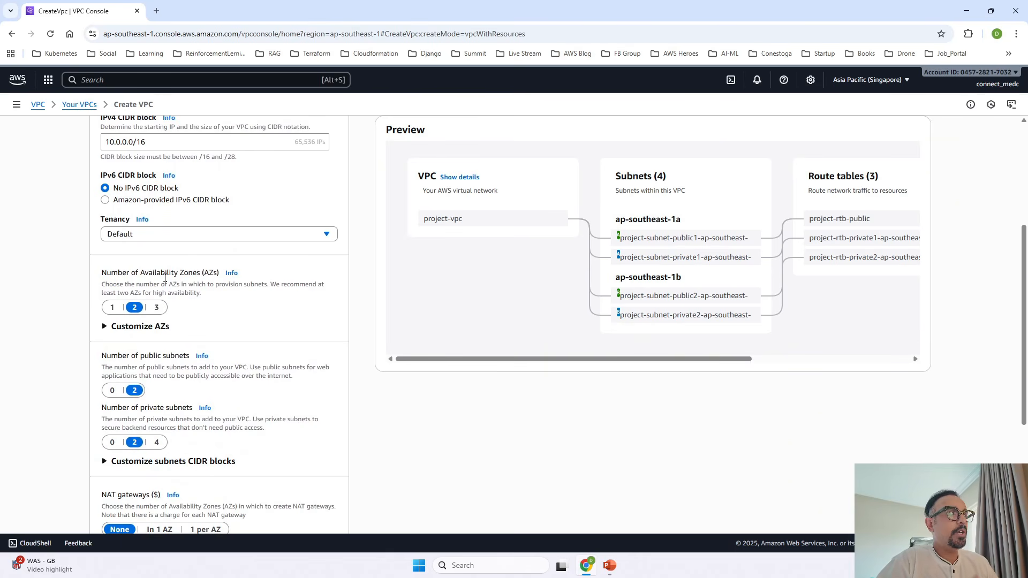
{"action": "scroll", "coordinate": [165, 277], "scroll_direction": "up", "scroll_amount": 4}
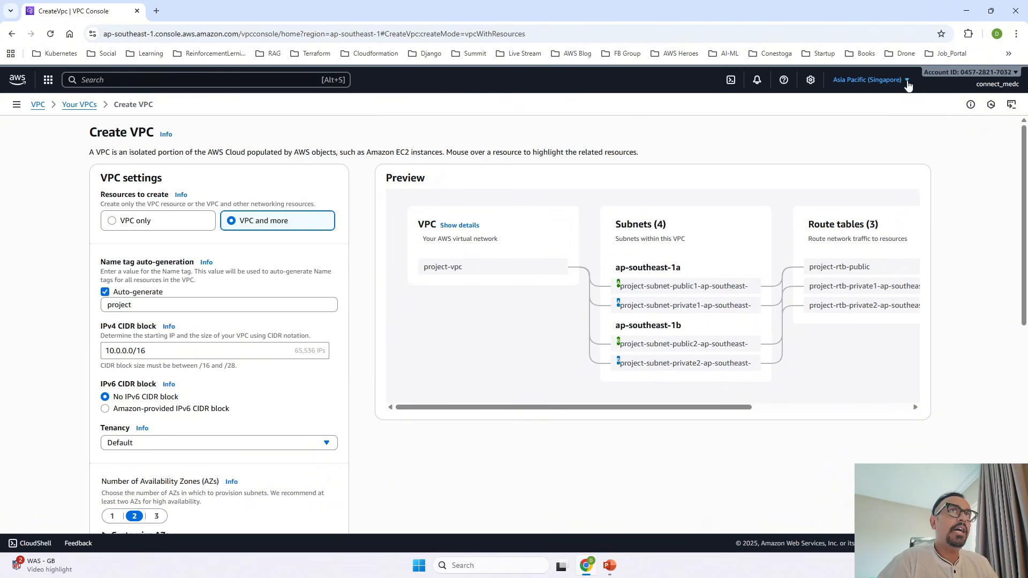
{"action": "scroll", "coordinate": [432, 406], "scroll_direction": "down", "scroll_amount": 5}
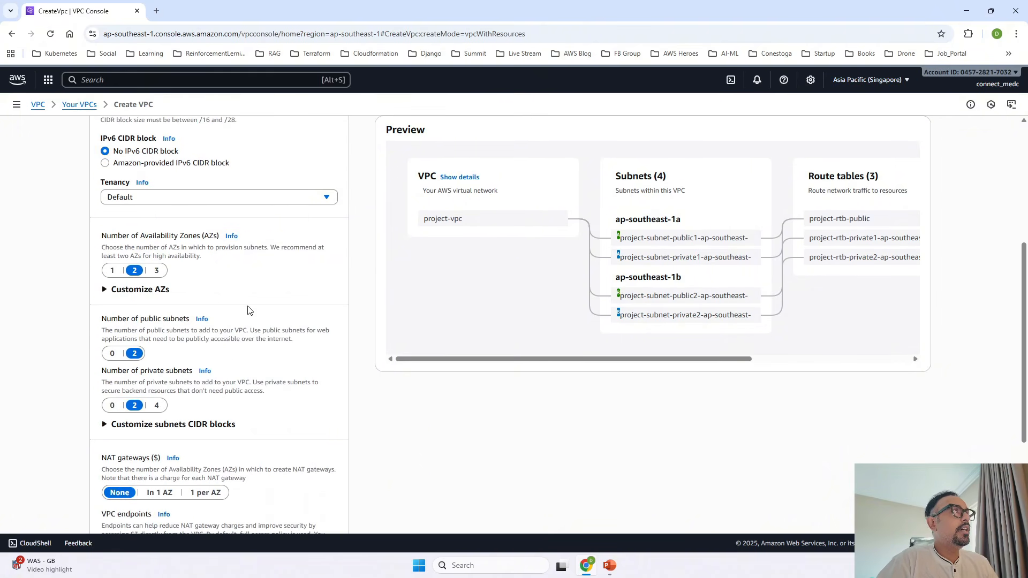
{"action": "scroll", "coordinate": [148, 260], "scroll_direction": "up", "scroll_amount": 4}
{"action": "scroll", "coordinate": [149, 262], "scroll_direction": "down", "scroll_amount": 2}
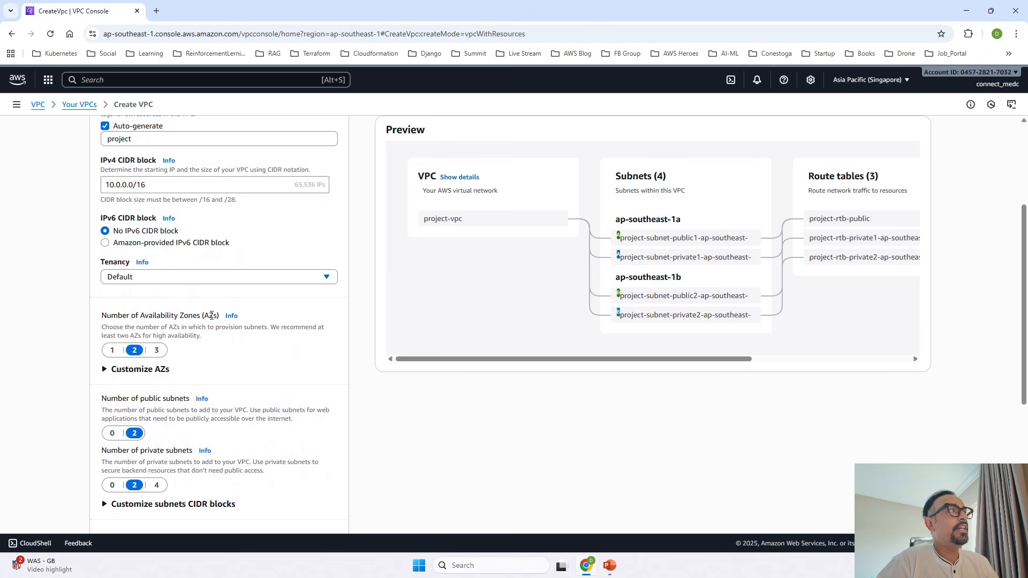
{"action": "left_click", "coordinate": [112, 351]}
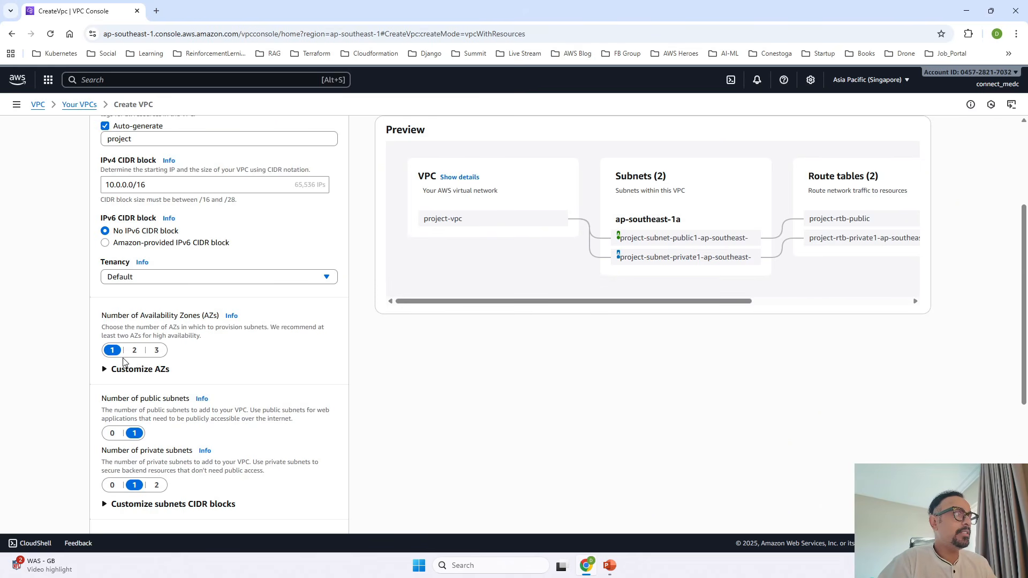
{"action": "left_click", "coordinate": [104, 368]}
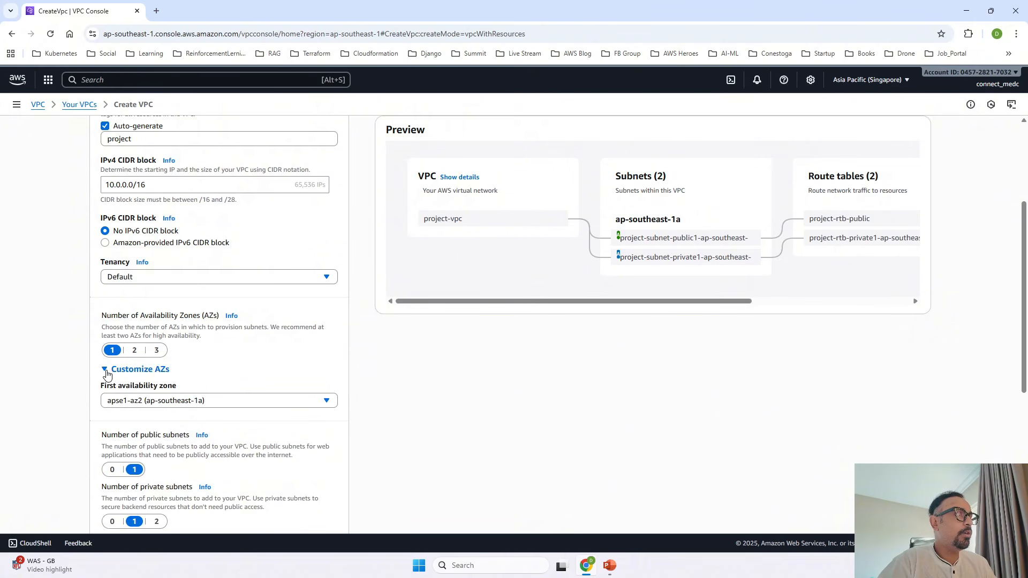
Set the new VPC's first availability zone to apse1-az3 (ap-southeast-1c)
{"action": "left_click", "coordinate": [330, 404]}
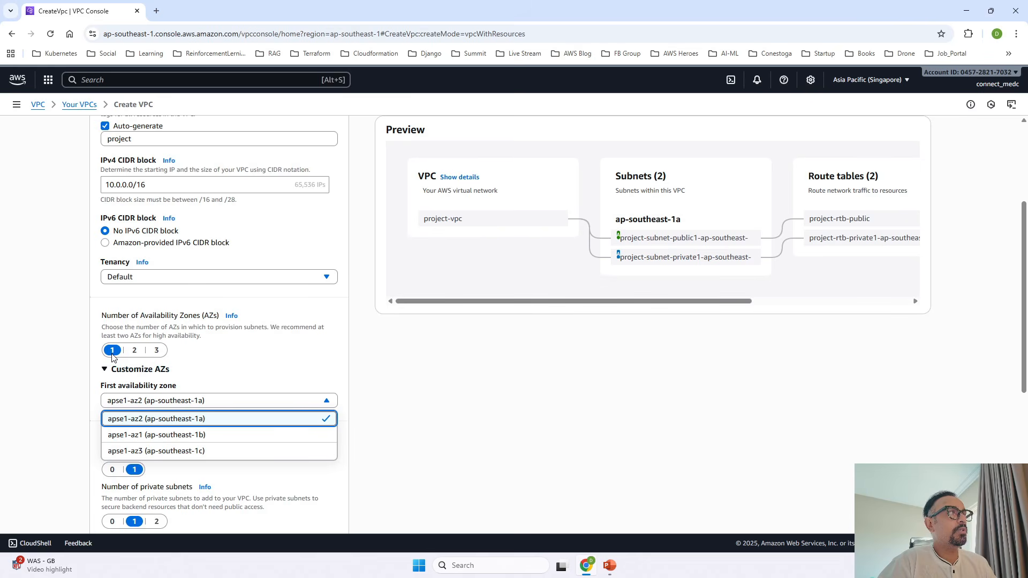
{"action": "left_click", "coordinate": [108, 372]}
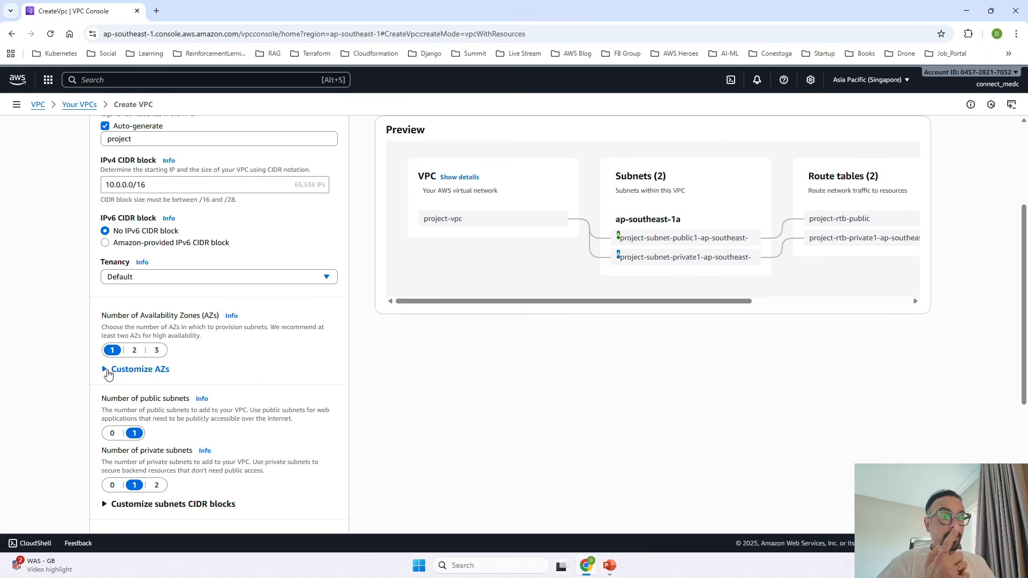
{"action": "left_click", "coordinate": [108, 372]}
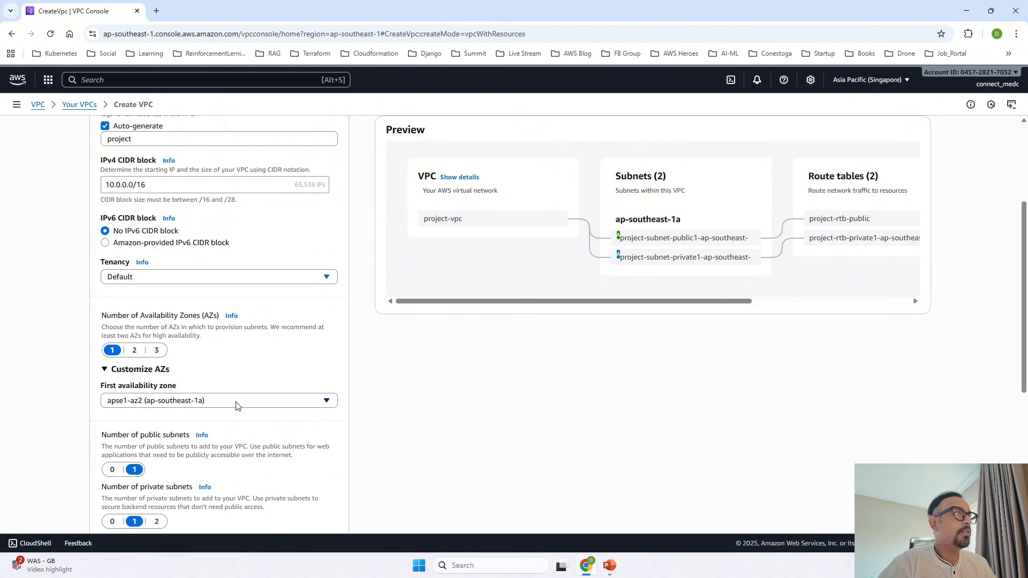
{"action": "left_click", "coordinate": [251, 402]}
{"action": "left_click", "coordinate": [213, 449]}
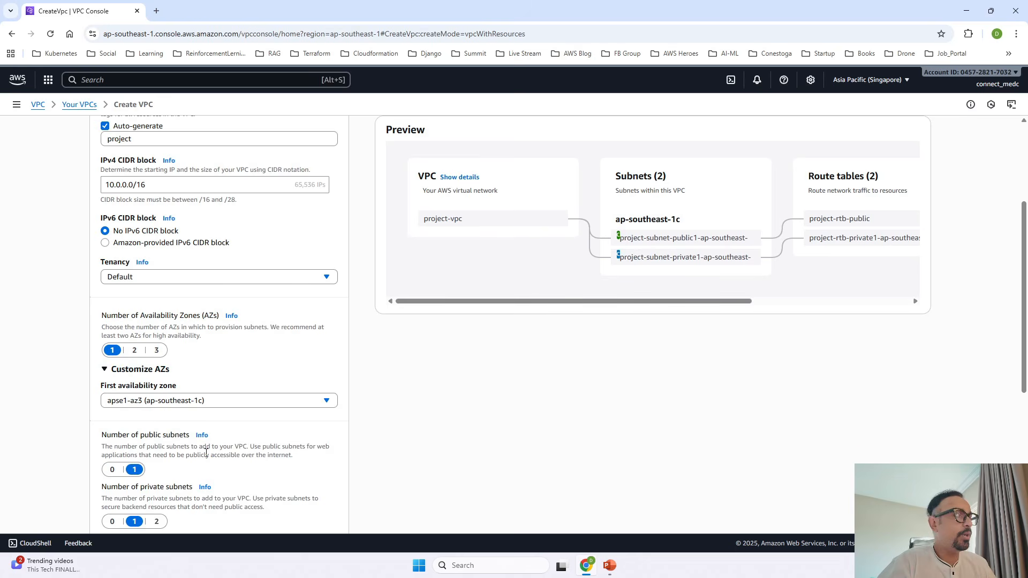
Try the new VPC with 0 private subnets and restore the number of private subnets to 1
{"action": "scroll", "coordinate": [252, 411], "scroll_direction": "down", "scroll_amount": 1}
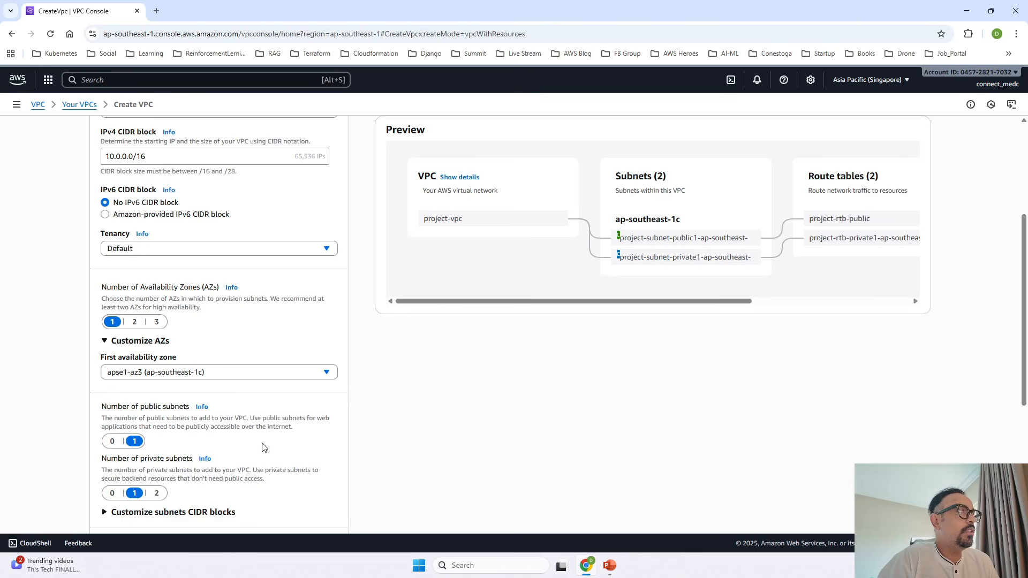
{"action": "scroll", "coordinate": [265, 447], "scroll_direction": "down", "scroll_amount": 2}
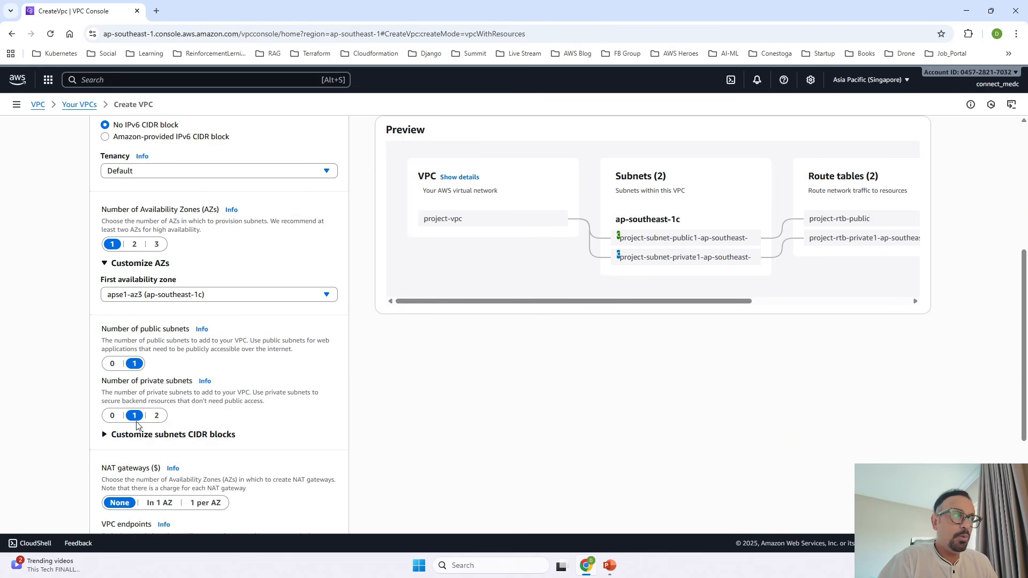
{"action": "left_click", "coordinate": [112, 415]}
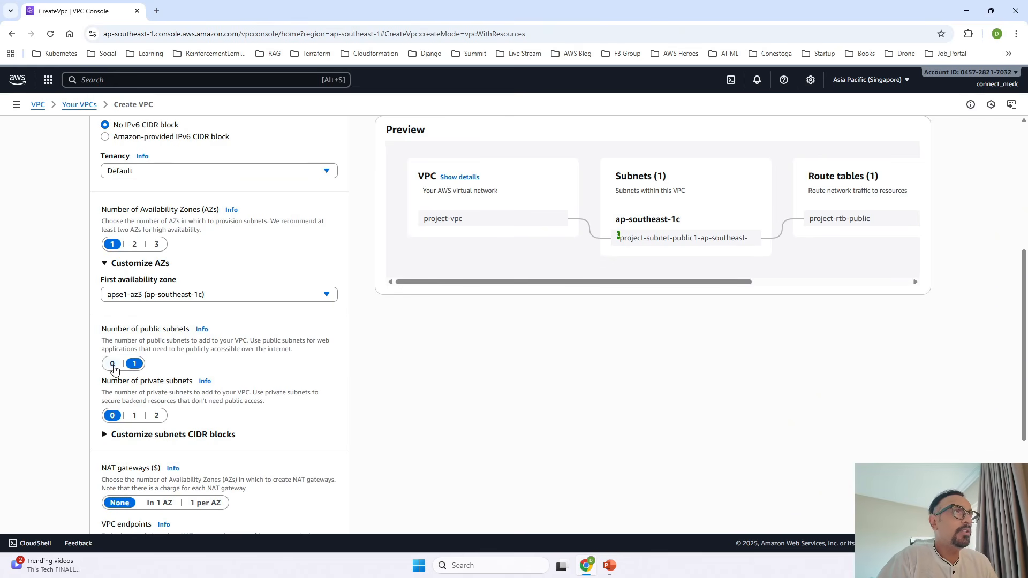
{"action": "left_click", "coordinate": [134, 416]}
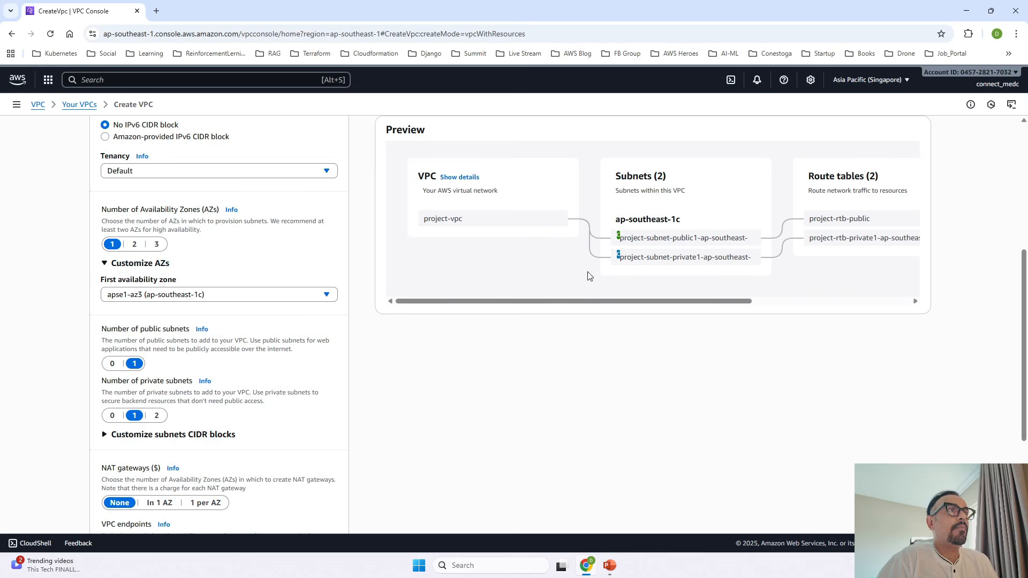
Examine how the planned subnets, route tables and network connections are linked in the VPC preview
{"action": "scroll", "coordinate": [588, 275], "scroll_direction": "up", "scroll_amount": 1}
{"action": "scroll", "coordinate": [621, 278], "scroll_direction": "up", "scroll_amount": 1}
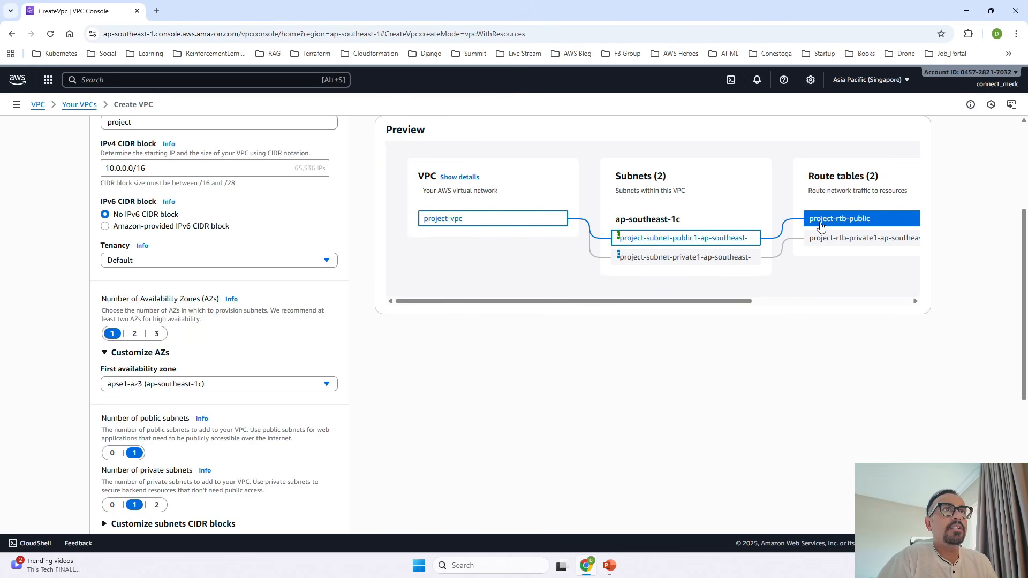
{"action": "scroll", "coordinate": [819, 223], "scroll_direction": "right", "scroll_amount": 3}
{"action": "scroll", "coordinate": [821, 227], "scroll_direction": "right", "scroll_amount": 1}
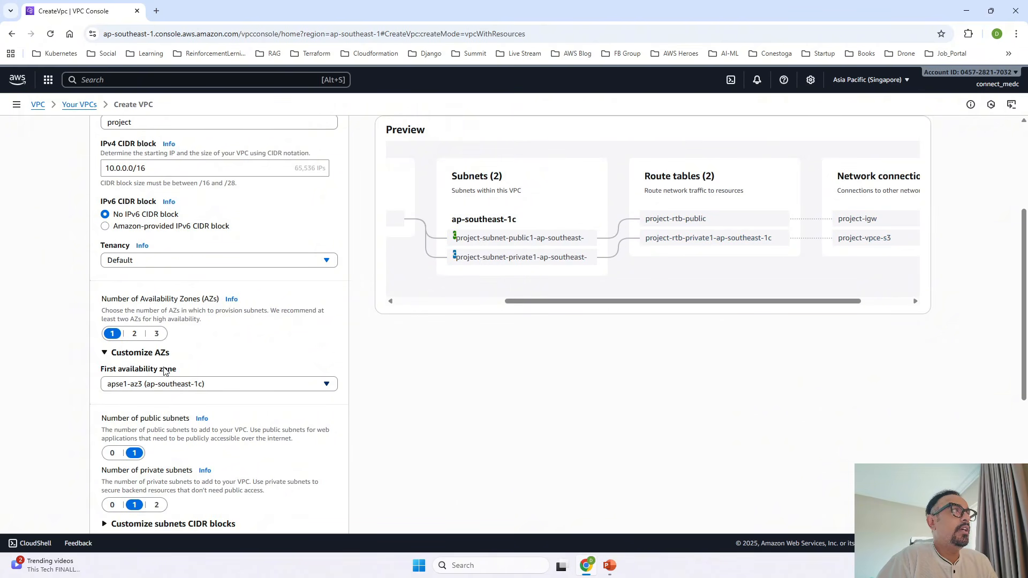
Compare the previewed resources for 2 and 3 Availability Zones and return the number of AZs to 1
{"action": "left_click", "coordinate": [133, 334]}
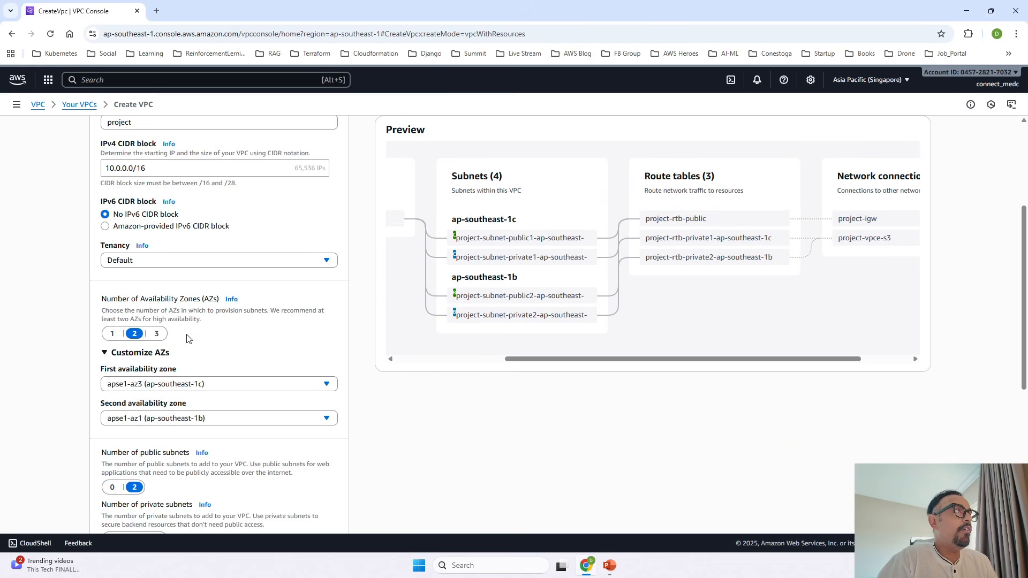
{"action": "left_click", "coordinate": [156, 333]}
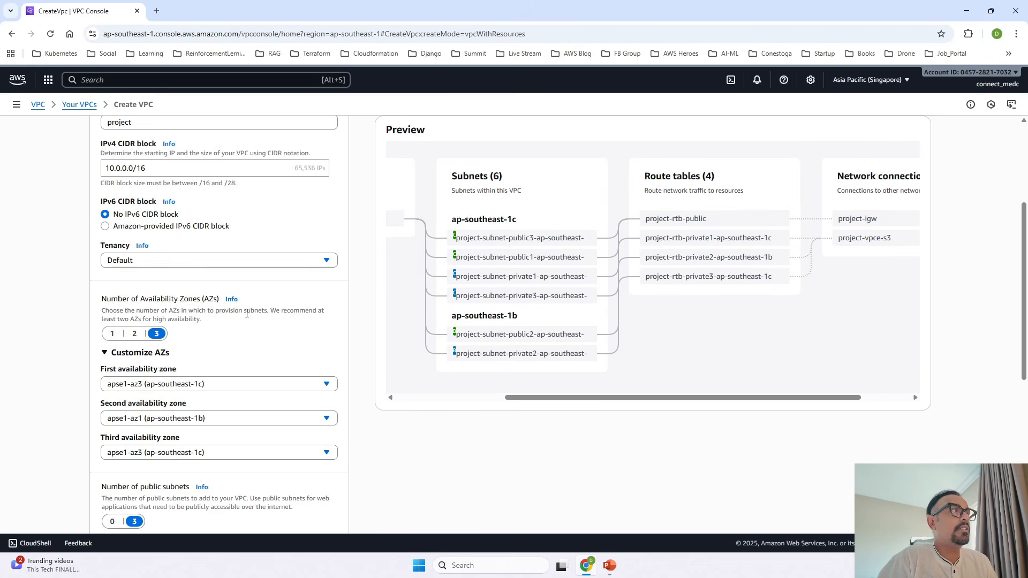
{"action": "left_click", "coordinate": [113, 334]}
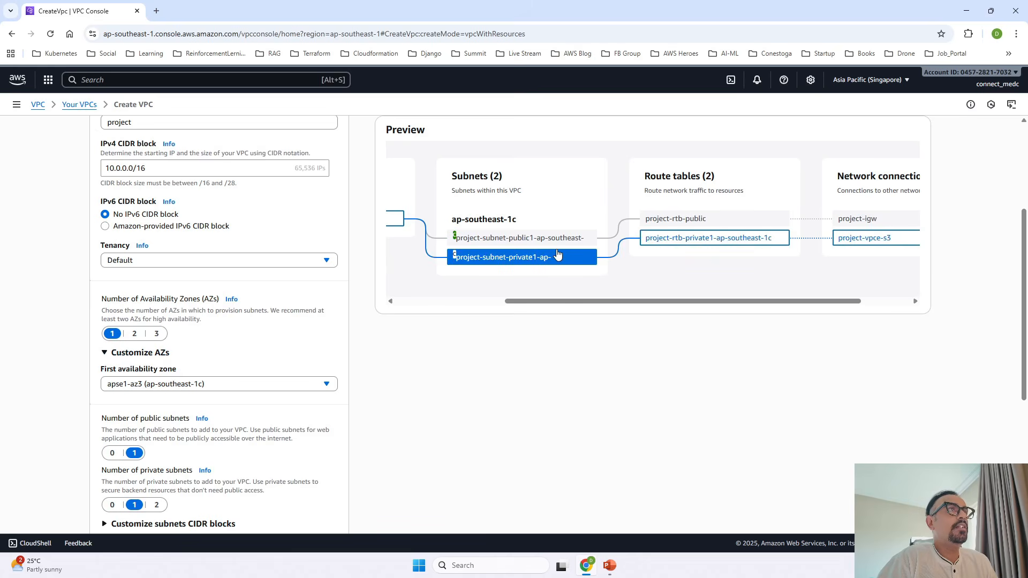
{"action": "scroll", "coordinate": [558, 254], "scroll_direction": "left", "scroll_amount": 3}
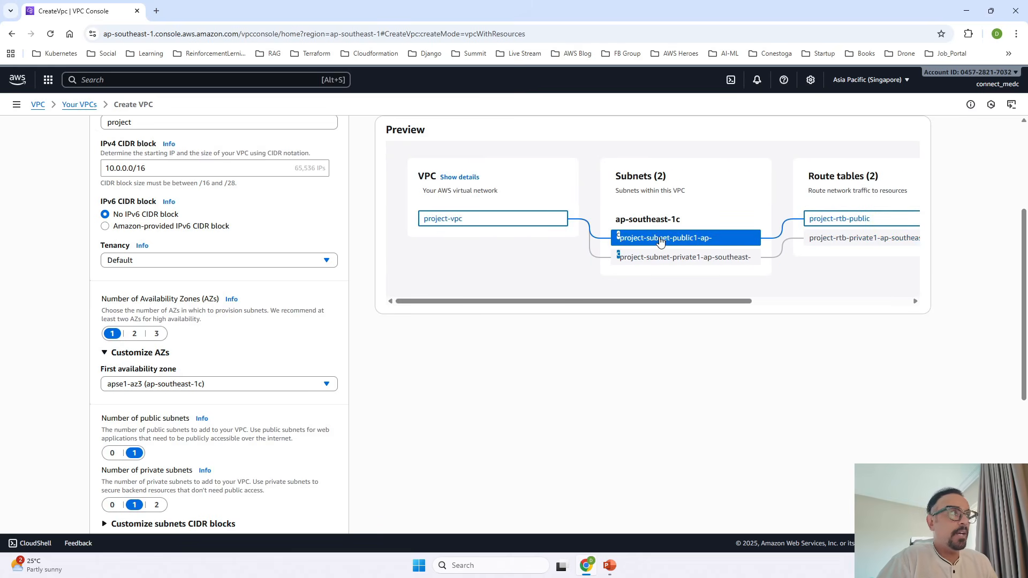
Expand the subnet CIDR customization and compare the public and private subnet ranges with the VPC's IPv4 CIDR block
{"action": "scroll", "coordinate": [262, 453], "scroll_direction": "down", "scroll_amount": 3}
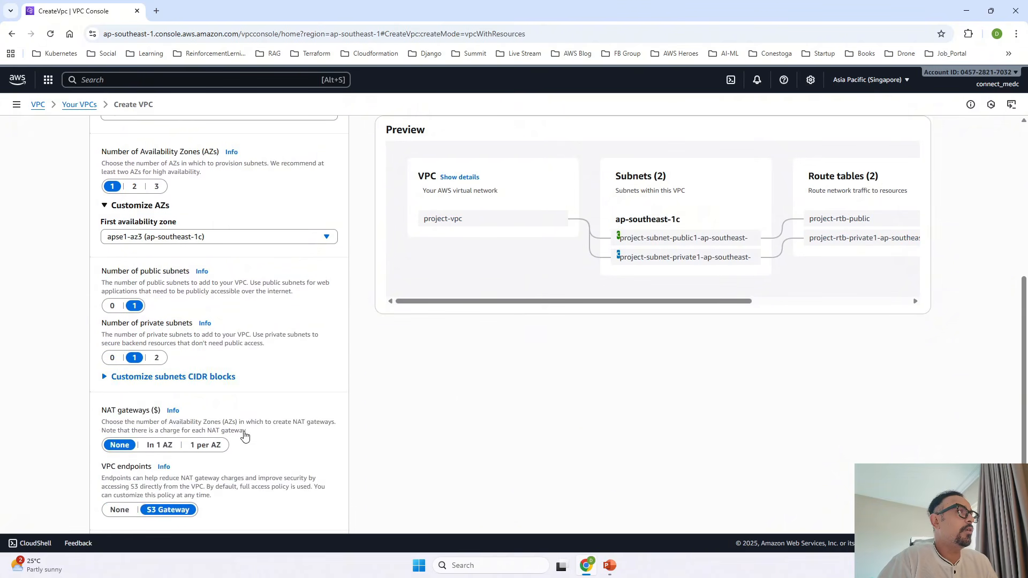
{"action": "scroll", "coordinate": [230, 356], "scroll_direction": "down", "scroll_amount": 1}
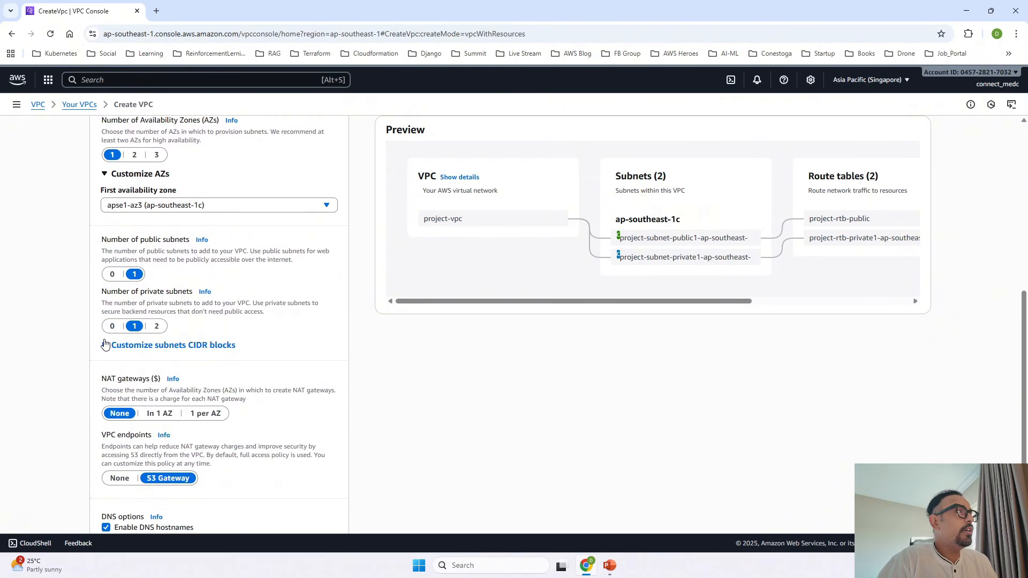
{"action": "left_click", "coordinate": [106, 344]}
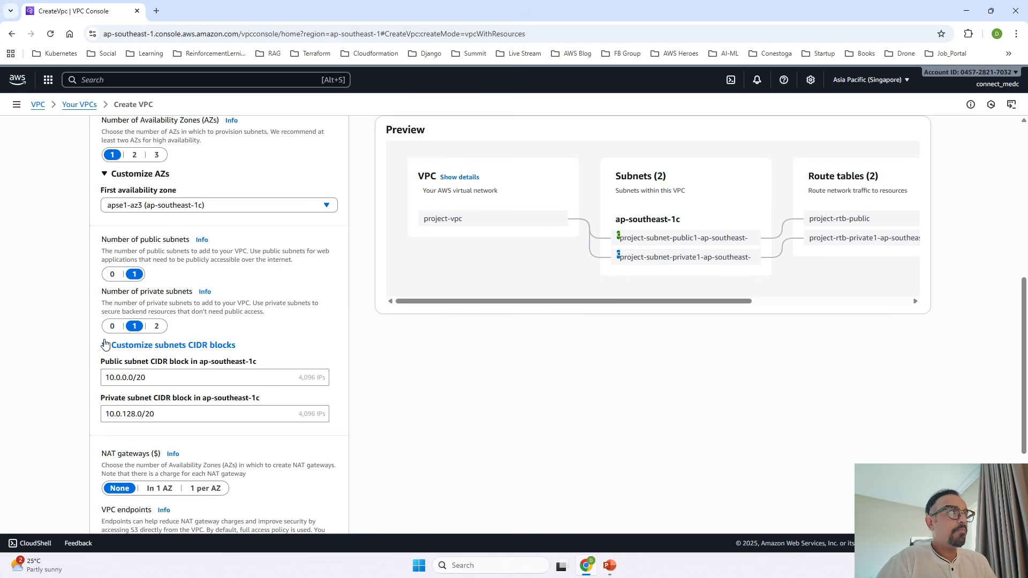
{"action": "scroll", "coordinate": [147, 299], "scroll_direction": "up", "scroll_amount": 3}
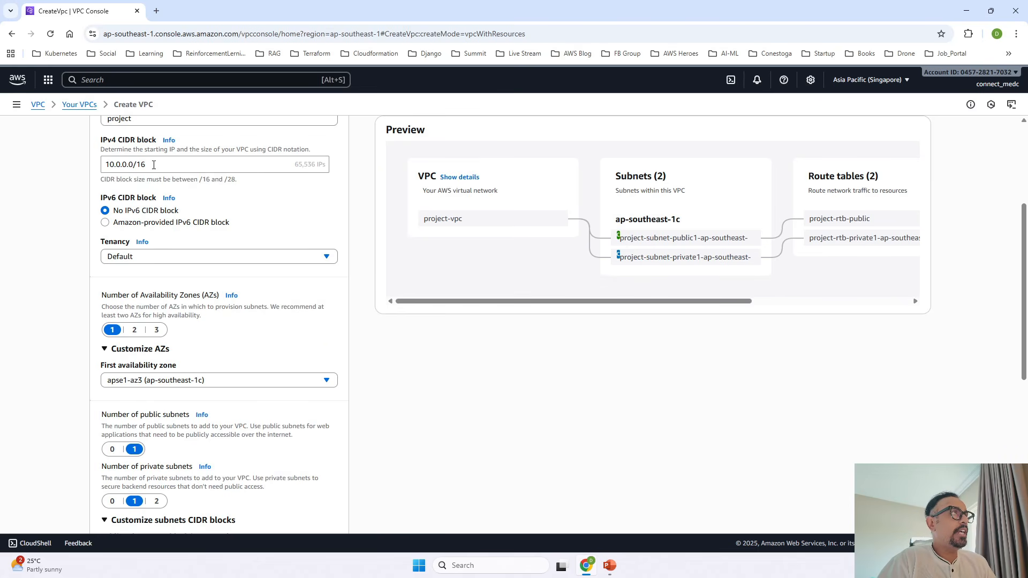
{"action": "scroll", "coordinate": [207, 381], "scroll_direction": "down", "scroll_amount": 4}
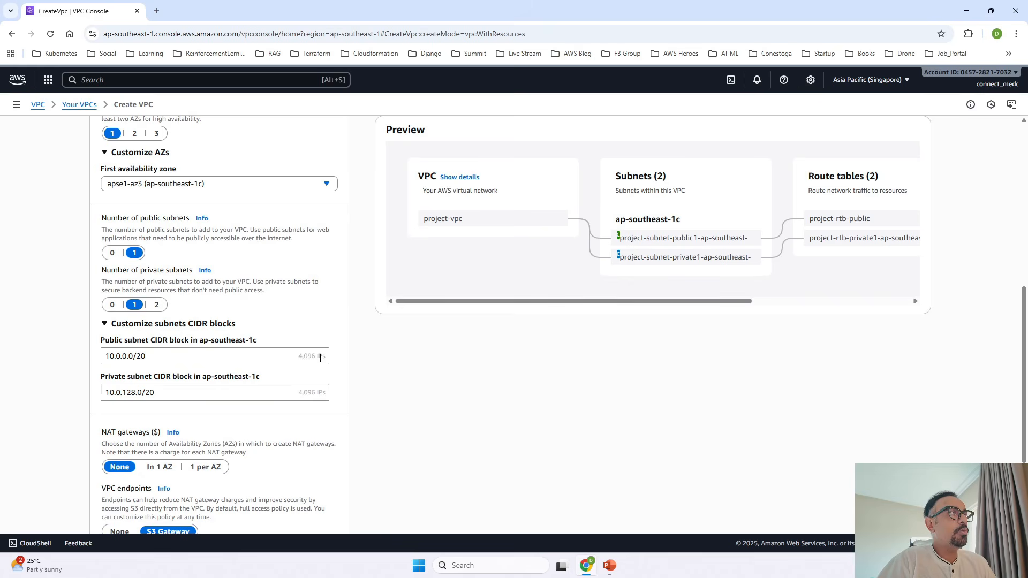
{"action": "left_click_drag", "start_coordinate": [150, 357], "coordinate": [72, 351]}
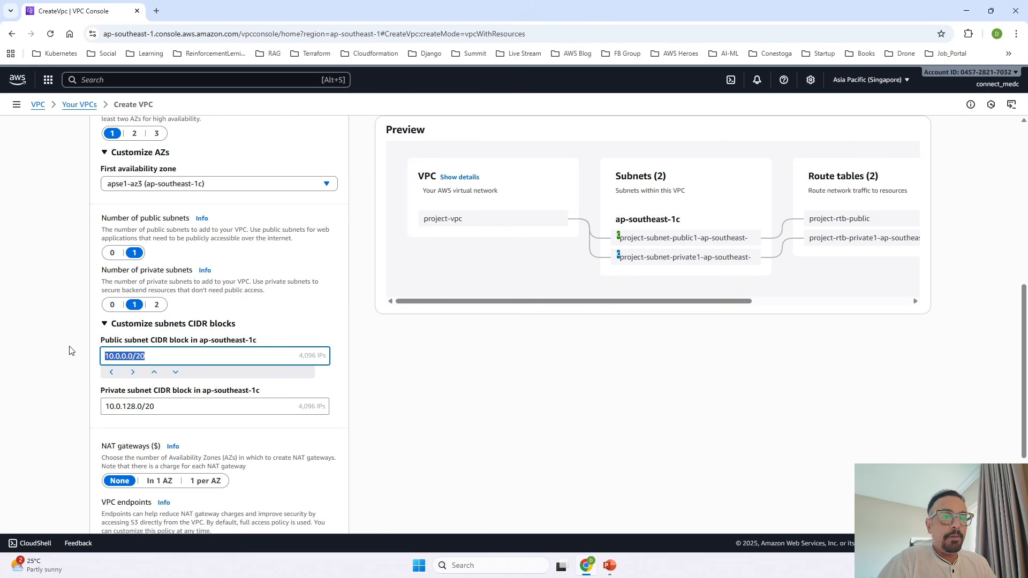
{"action": "scroll", "coordinate": [199, 384], "scroll_direction": "up", "scroll_amount": 4}
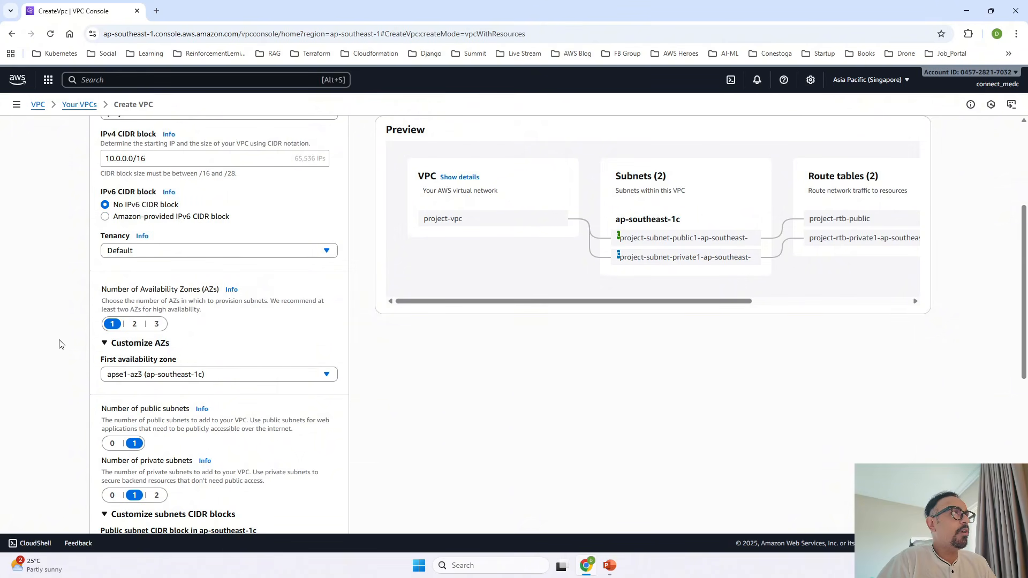
{"action": "scroll", "coordinate": [62, 344], "scroll_direction": "down", "scroll_amount": 5}
{"action": "left_click", "coordinate": [75, 361]}
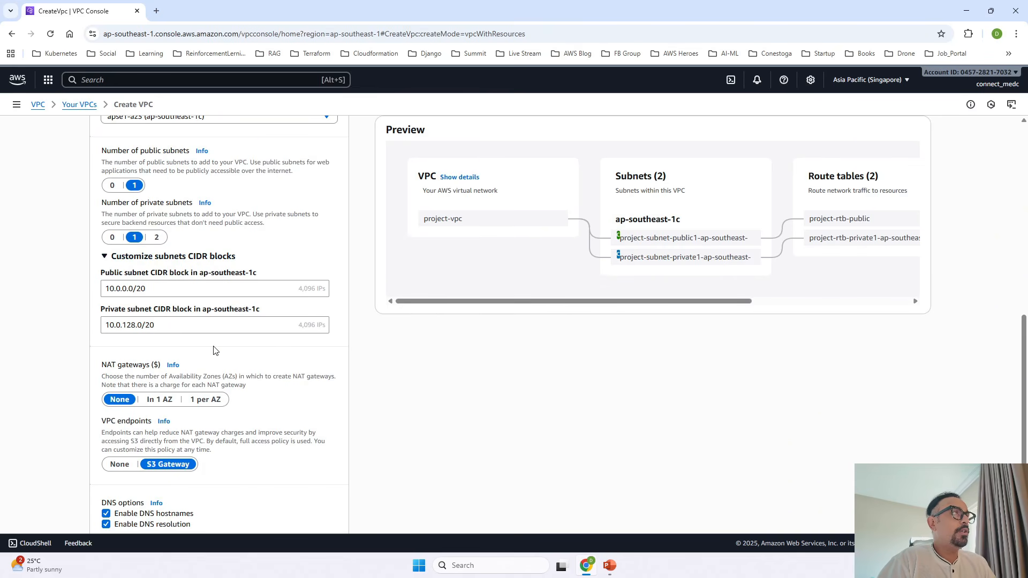
{"action": "left_click_drag", "start_coordinate": [207, 327], "coordinate": [91, 326]}
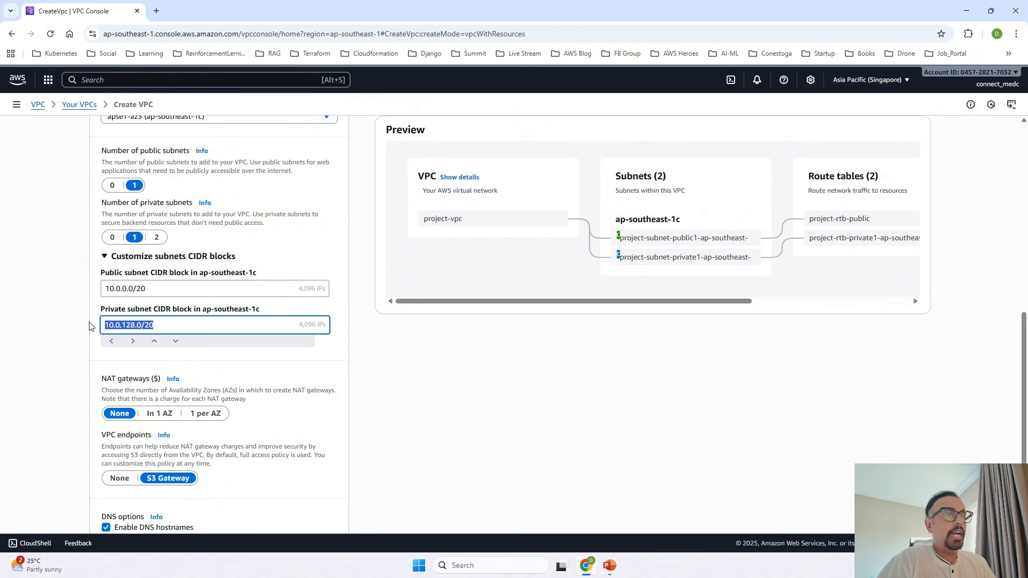
{"action": "left_click", "coordinate": [66, 354]}
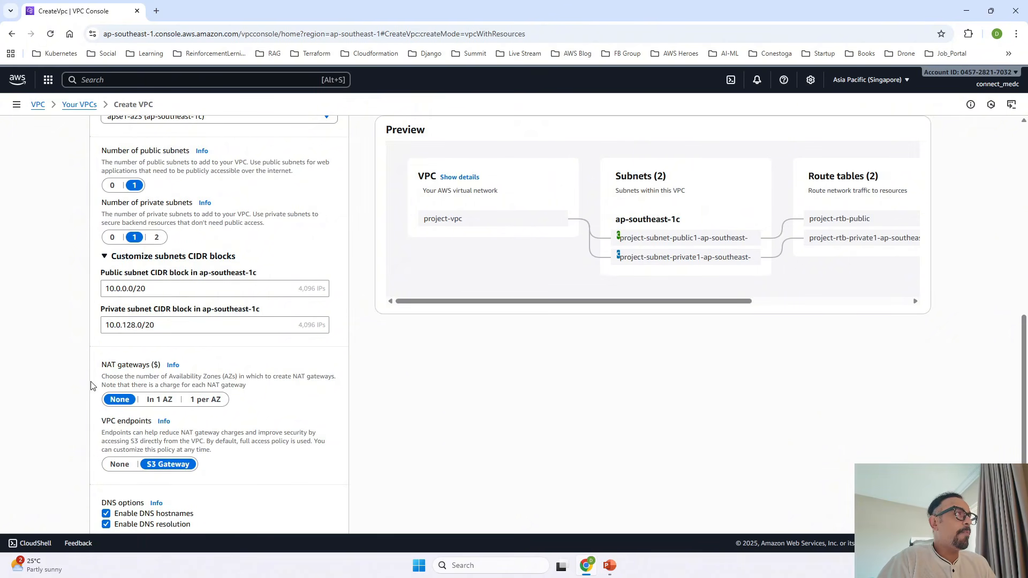
Set the new VPC's endpoints option to None
{"action": "scroll", "coordinate": [91, 386], "scroll_direction": "down", "scroll_amount": 1}
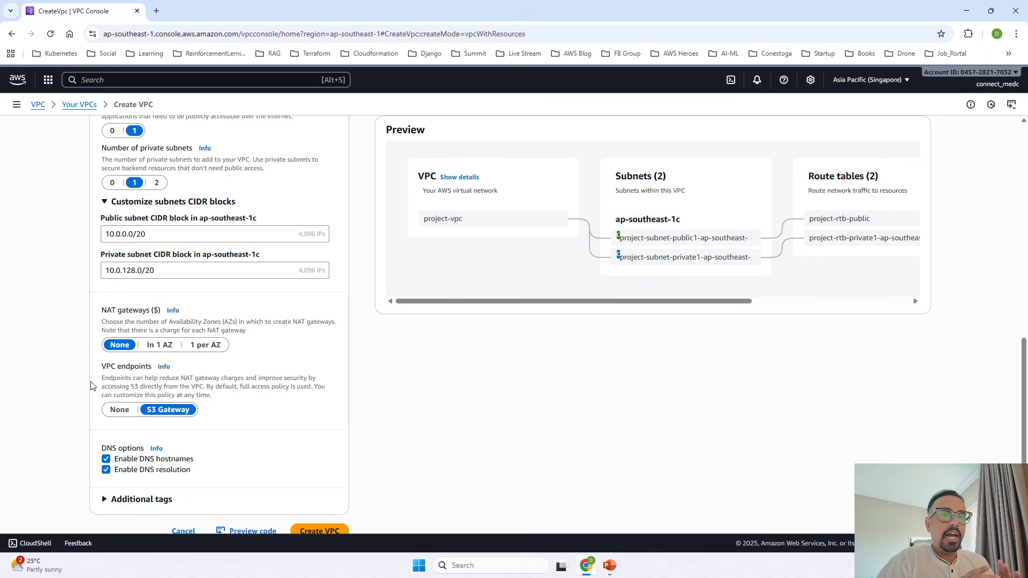
{"action": "left_click", "coordinate": [119, 410]}
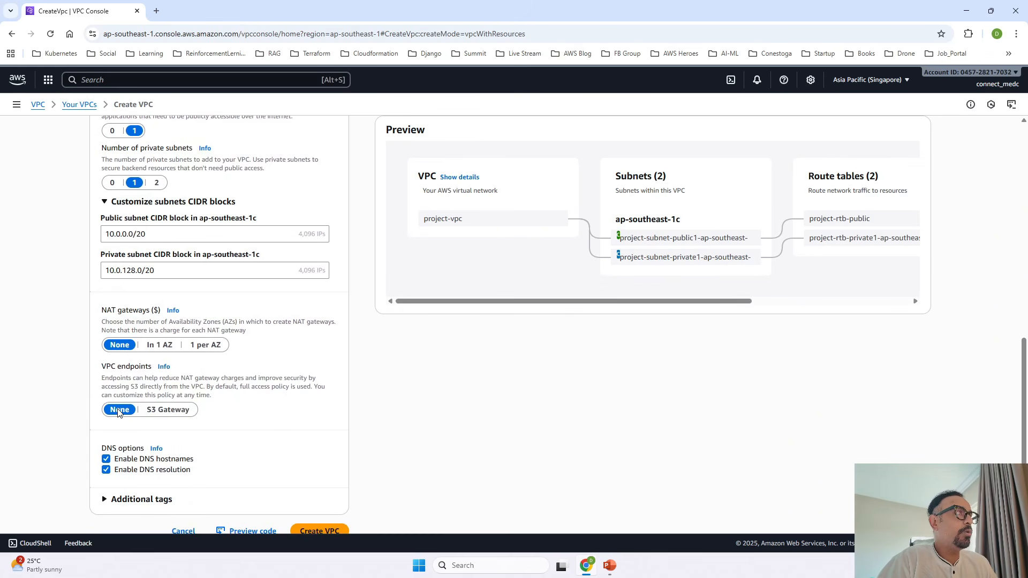
{"action": "scroll", "coordinate": [307, 405], "scroll_direction": "down", "scroll_amount": 1}
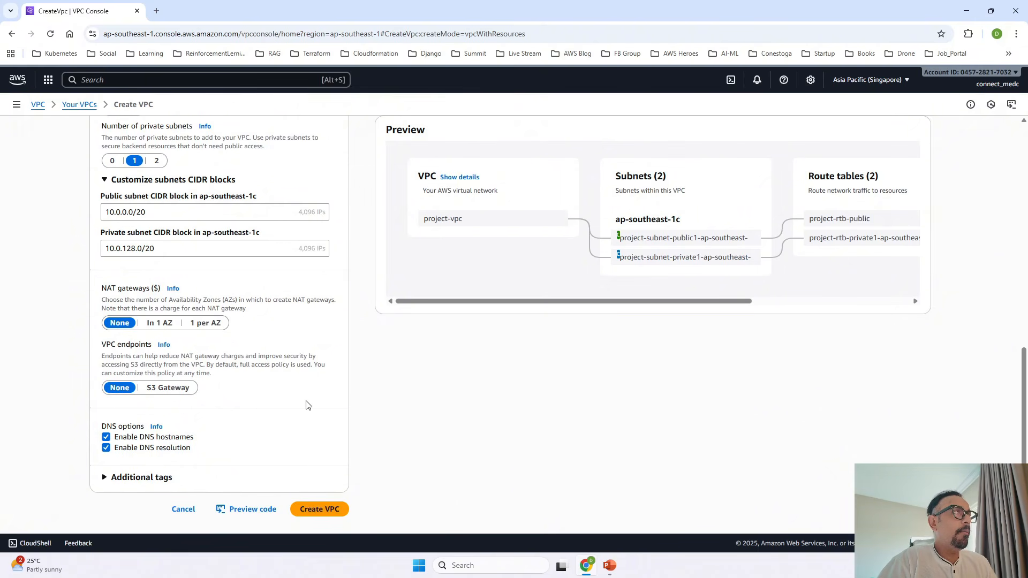
Review the configured VPC settings, from the IPv4 CIDR block and Availability Zone through the subnets, NAT gateways and endpoints
{"action": "scroll", "coordinate": [307, 405], "scroll_direction": "up", "scroll_amount": 3}
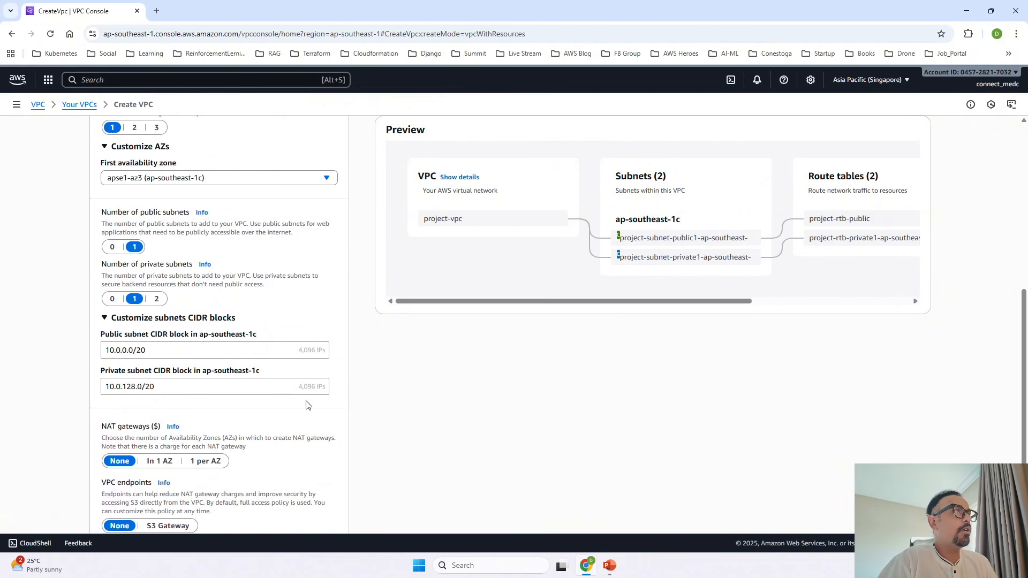
{"action": "scroll", "coordinate": [307, 406], "scroll_direction": "up", "scroll_amount": 3}
{"action": "scroll", "coordinate": [308, 406], "scroll_direction": "down", "scroll_amount": 4}
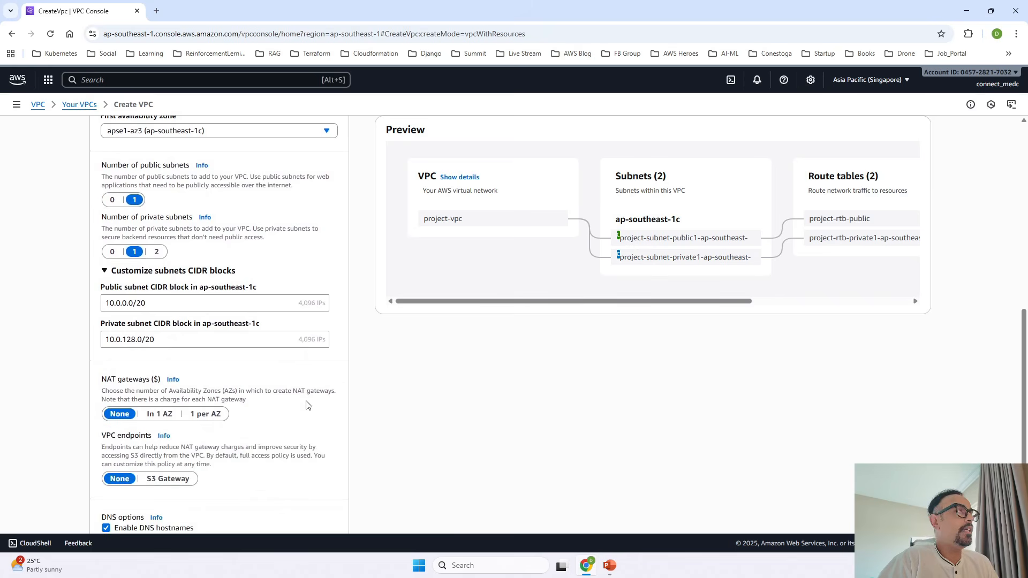
{"action": "scroll", "coordinate": [308, 406], "scroll_direction": "down", "scroll_amount": 2}
{"action": "scroll", "coordinate": [307, 405], "scroll_direction": "up", "scroll_amount": 7}
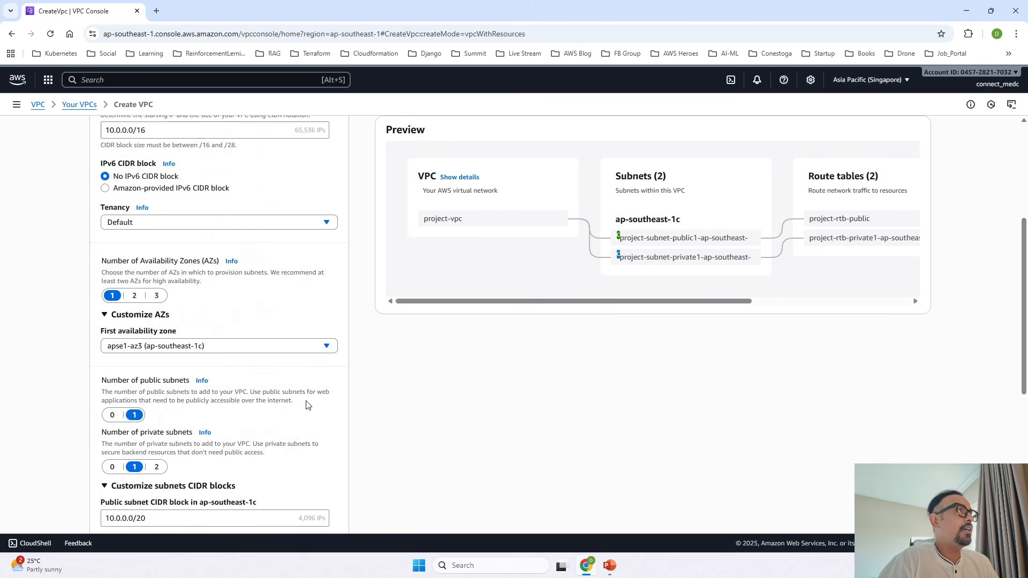
{"action": "scroll", "coordinate": [306, 402], "scroll_direction": "down", "scroll_amount": 7}
{"action": "scroll", "coordinate": [317, 355], "scroll_direction": "up", "scroll_amount": 7}
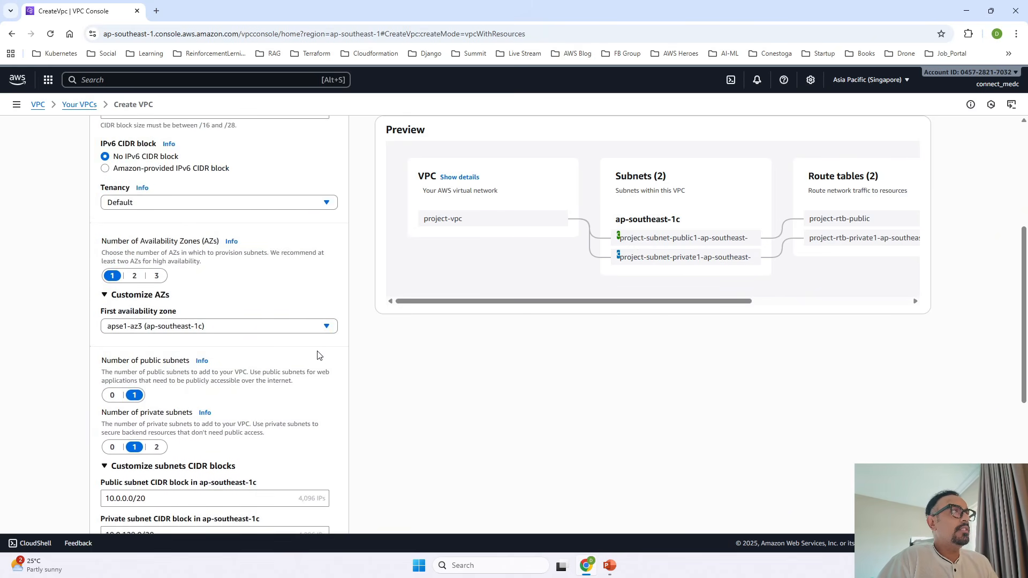
Examine the public and private route tables and their network connections in the updated VPC preview
{"action": "scroll", "coordinate": [359, 357], "scroll_direction": "up", "scroll_amount": 2}
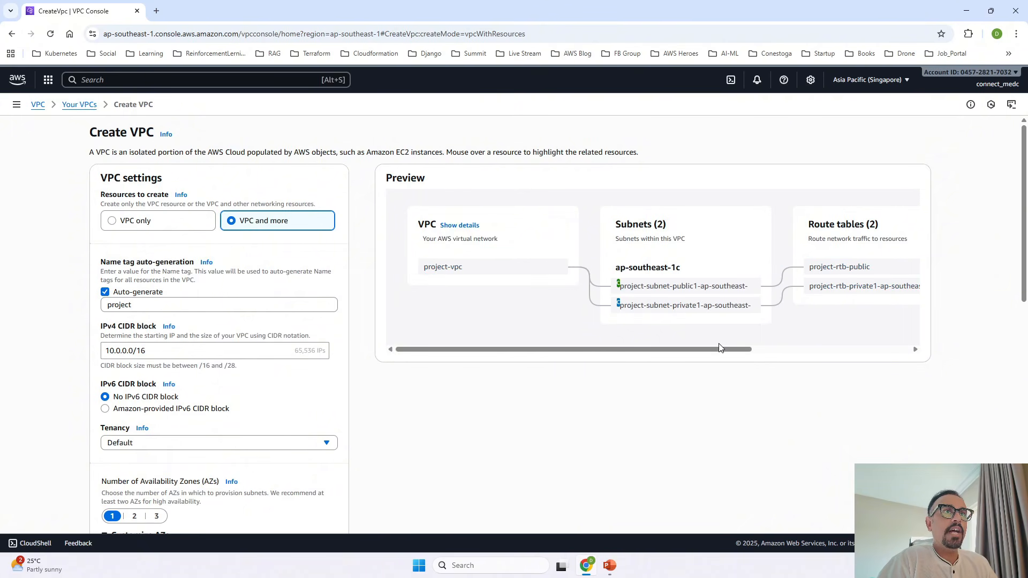
{"action": "left_click_drag", "start_coordinate": [710, 350], "coordinate": [782, 348]}
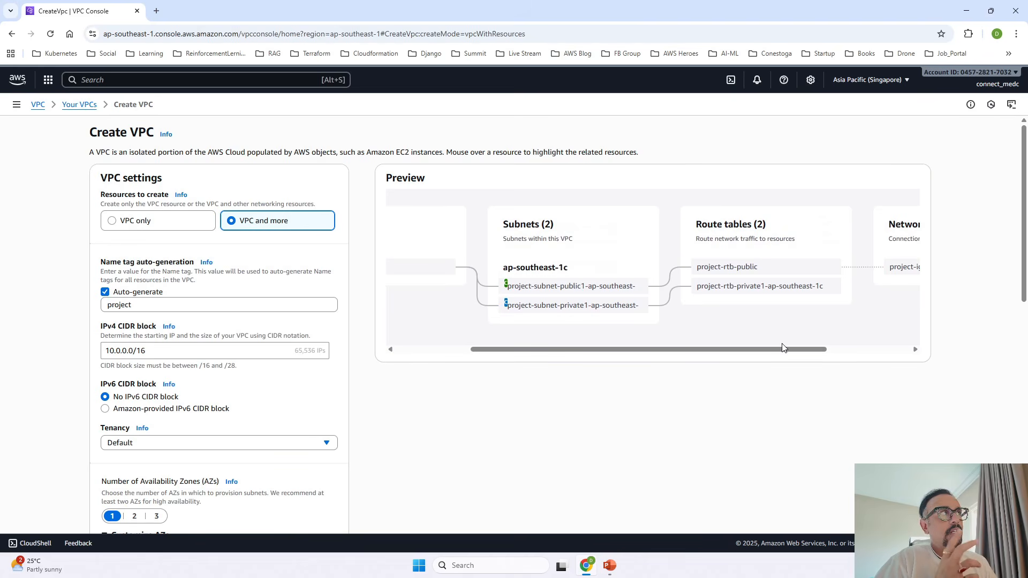
{"action": "left_click_drag", "start_coordinate": [781, 286], "coordinate": [814, 285]}
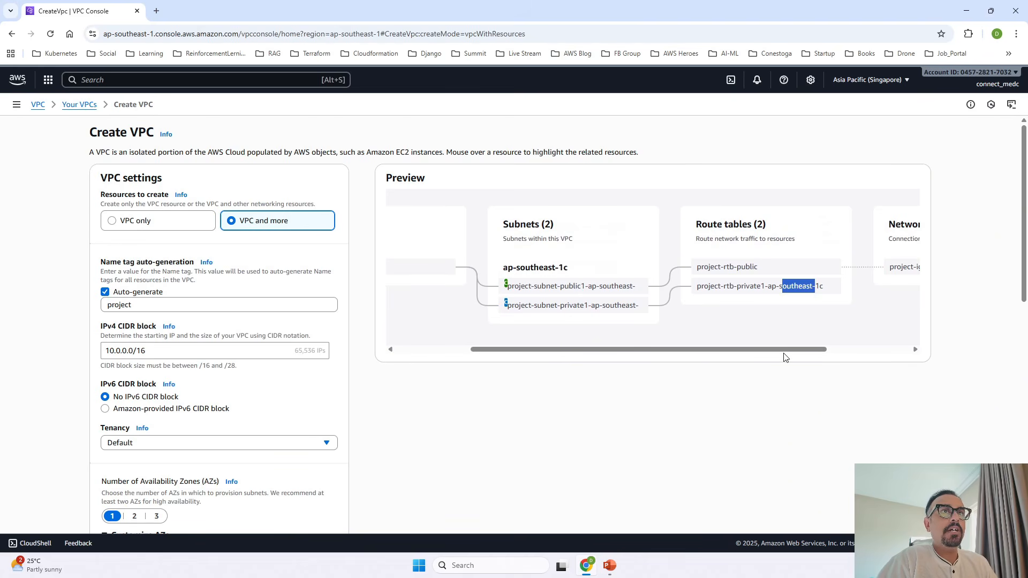
{"action": "left_click", "coordinate": [769, 336]}
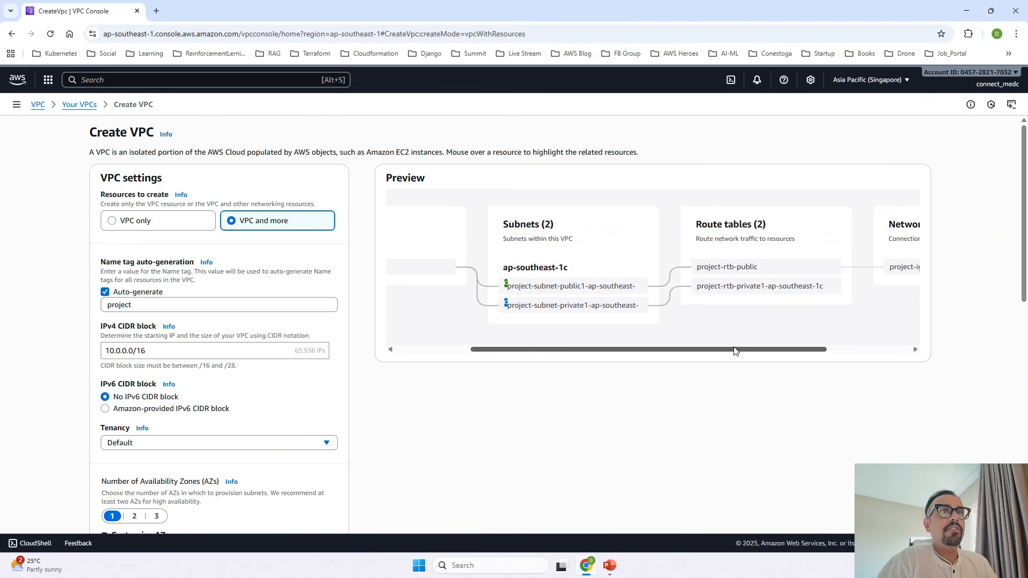
Check the resource preview and the configured settings once more, and create the VPC with its networking resources
{"action": "left_click_drag", "start_coordinate": [735, 349], "coordinate": [798, 356]}
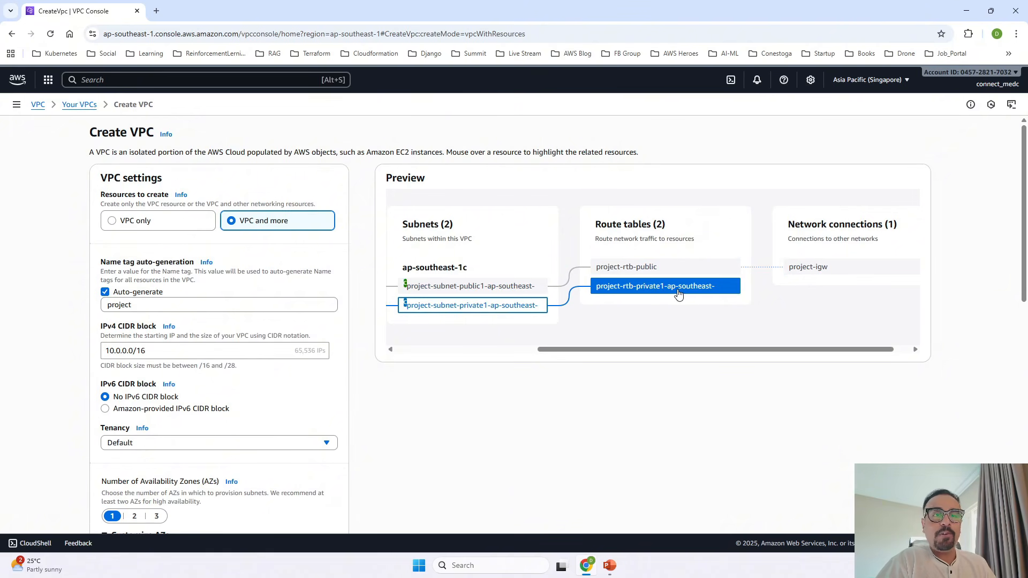
{"action": "left_click_drag", "start_coordinate": [619, 349], "coordinate": [417, 356]}
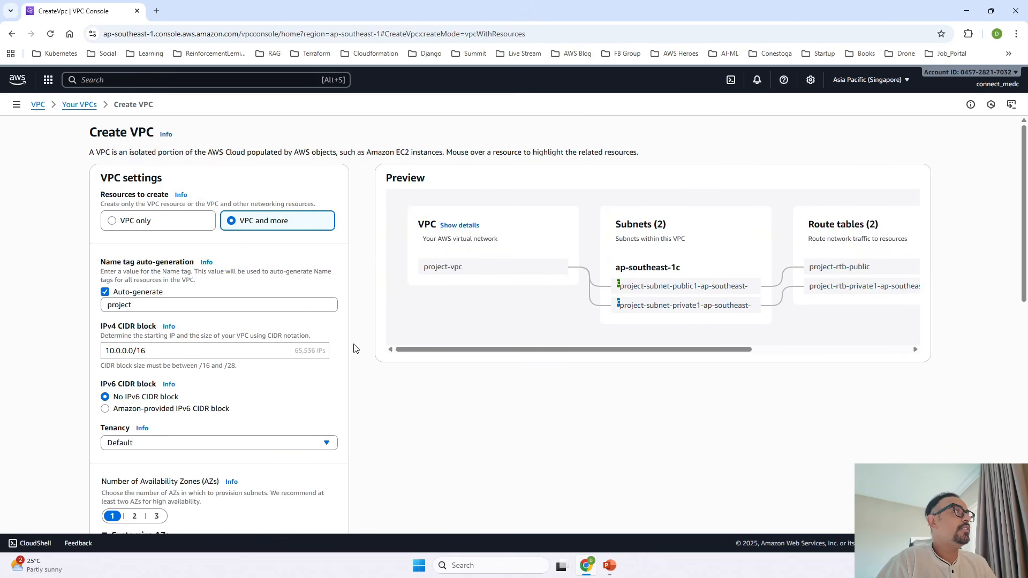
{"action": "scroll", "coordinate": [351, 304], "scroll_direction": "down", "scroll_amount": 10}
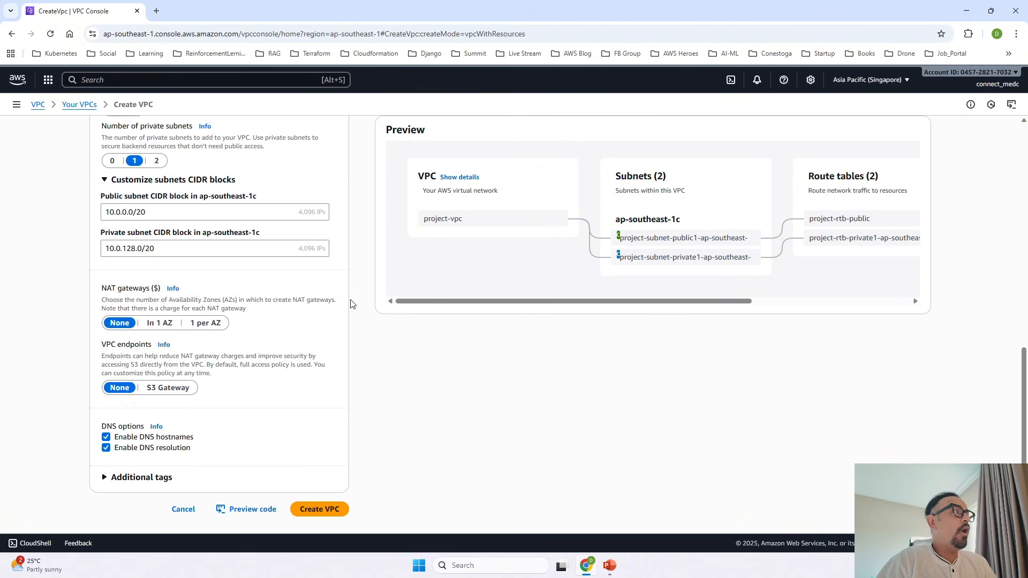
{"action": "scroll", "coordinate": [350, 304], "scroll_direction": "up", "scroll_amount": 5}
{"action": "scroll", "coordinate": [350, 304], "scroll_direction": "up", "scroll_amount": 5}
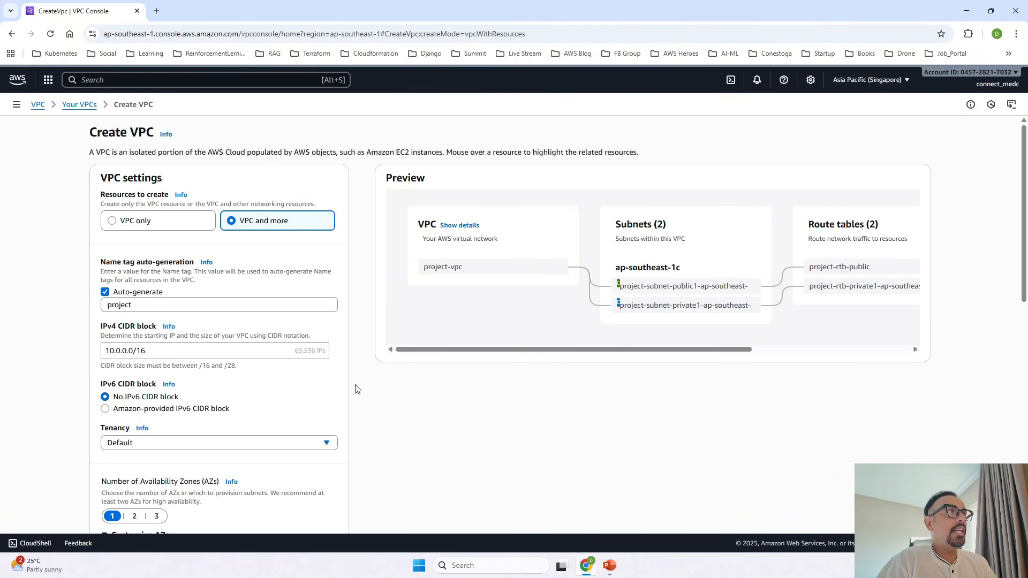
{"action": "scroll", "coordinate": [356, 388], "scroll_direction": "down", "scroll_amount": 10}
{"action": "left_click", "coordinate": [317, 511]}
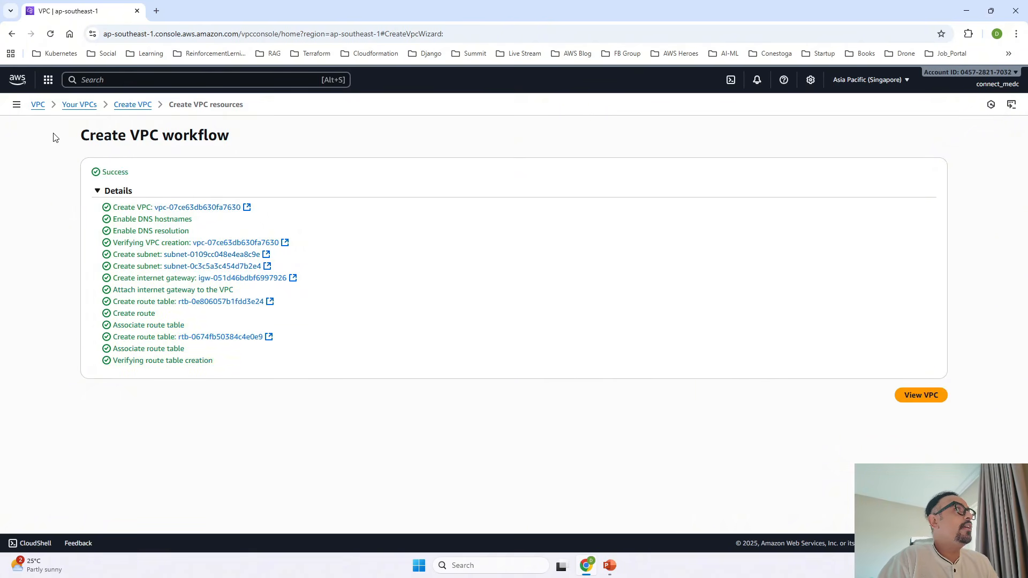
Open the AWS console home in a new browser tab, and view the details of the newly created VPC
{"action": "right_click", "coordinate": [19, 81]}
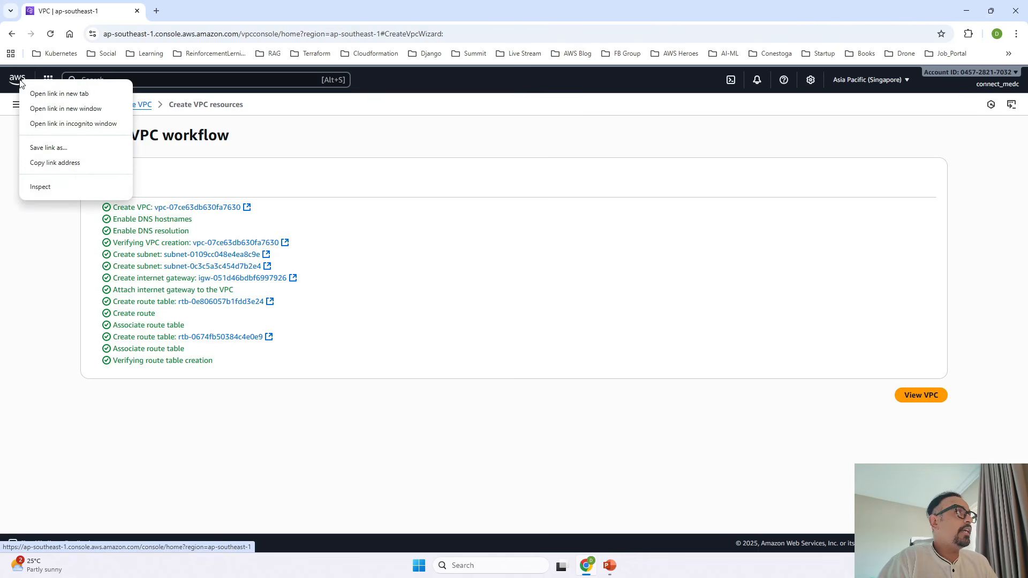
{"action": "left_click", "coordinate": [59, 93]}
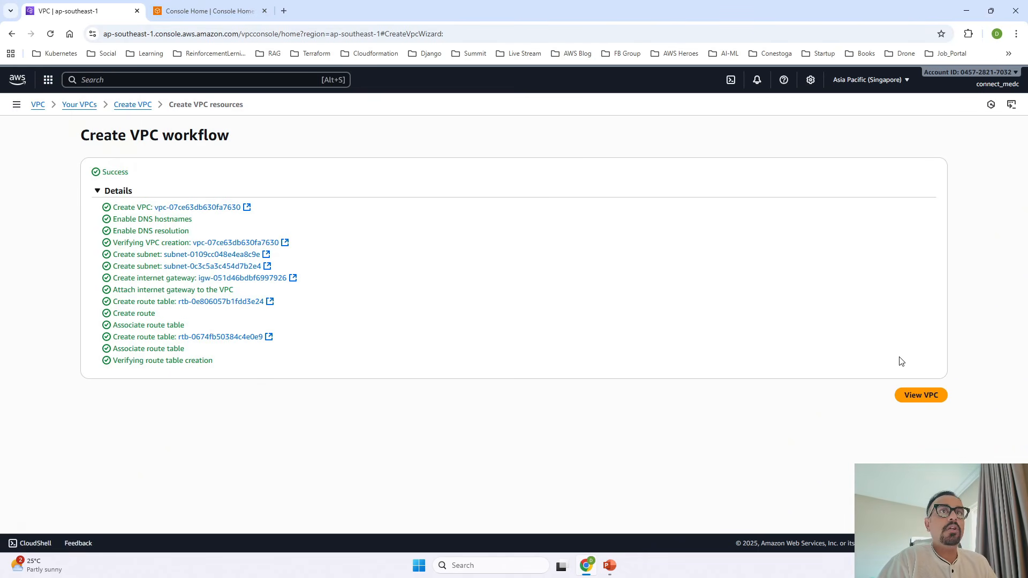
{"action": "left_click", "coordinate": [912, 399]}
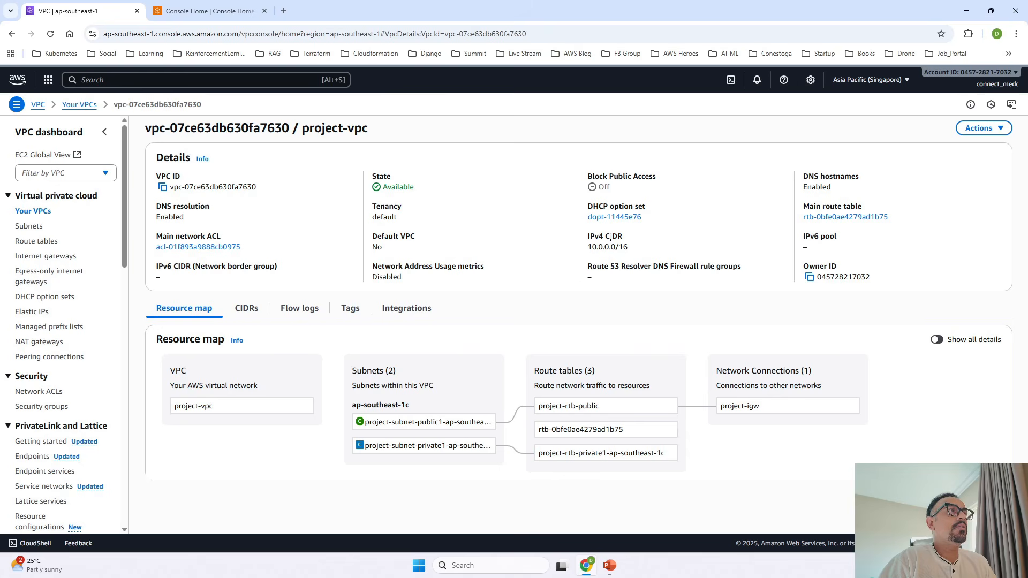
{"action": "double_click", "coordinate": [385, 209]}
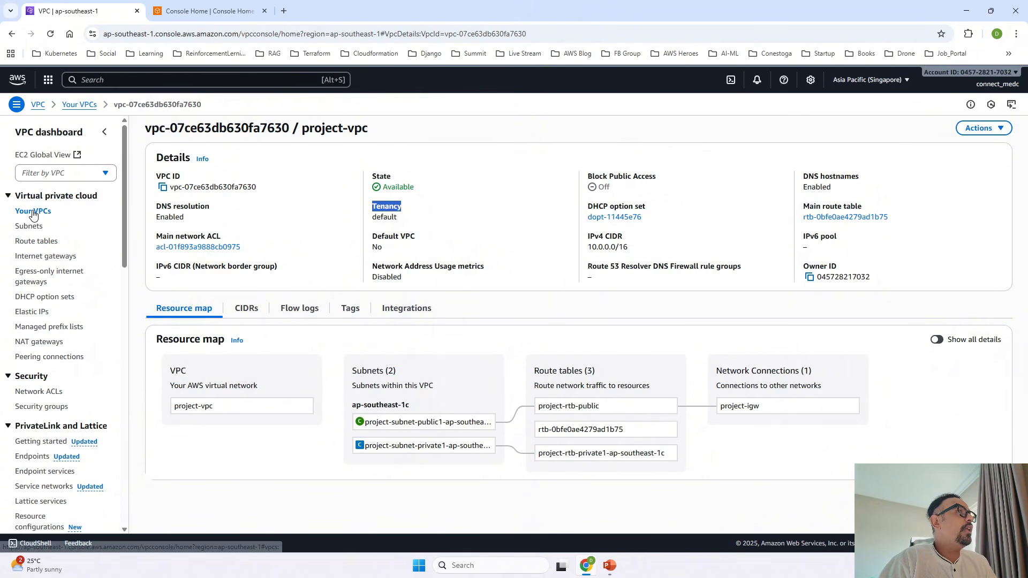
Check the state and IPv4 CIDR of project-vpc in the list of VPCs, and reopen its details page
{"action": "left_click", "coordinate": [33, 211]}
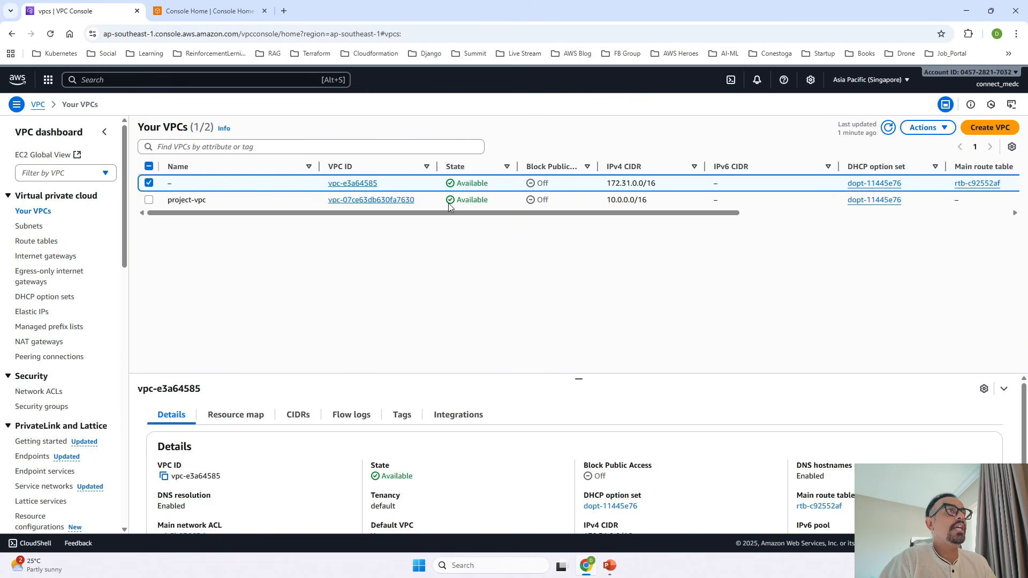
{"action": "double_click", "coordinate": [469, 202]}
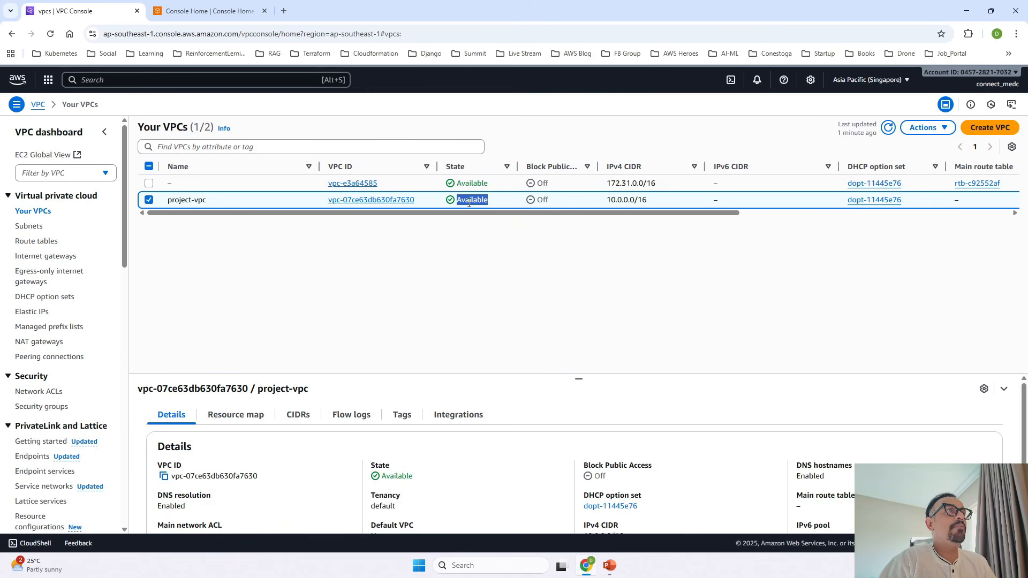
{"action": "left_click_drag", "start_coordinate": [650, 202], "coordinate": [424, 253]}
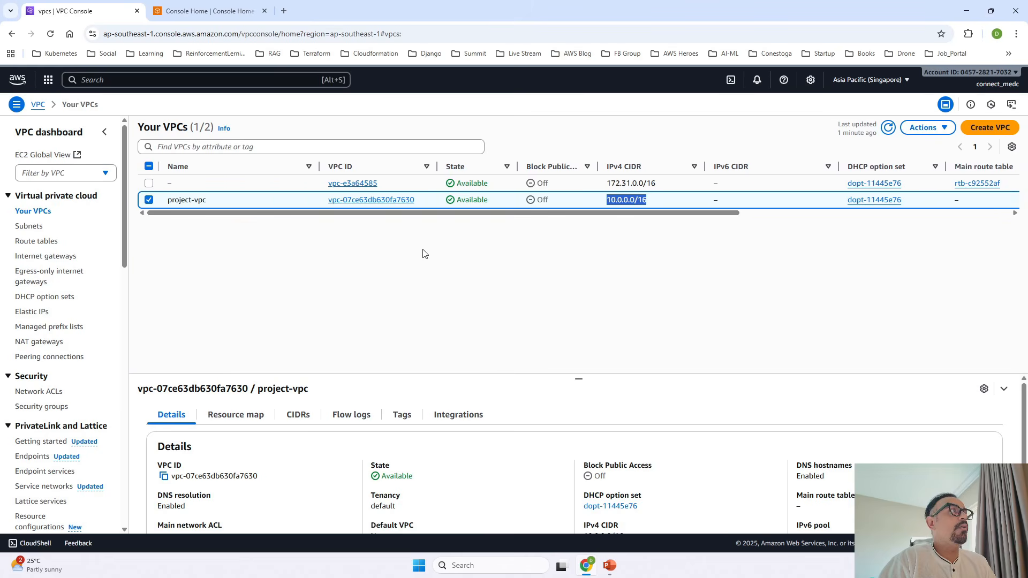
{"action": "left_click", "coordinate": [373, 201]}
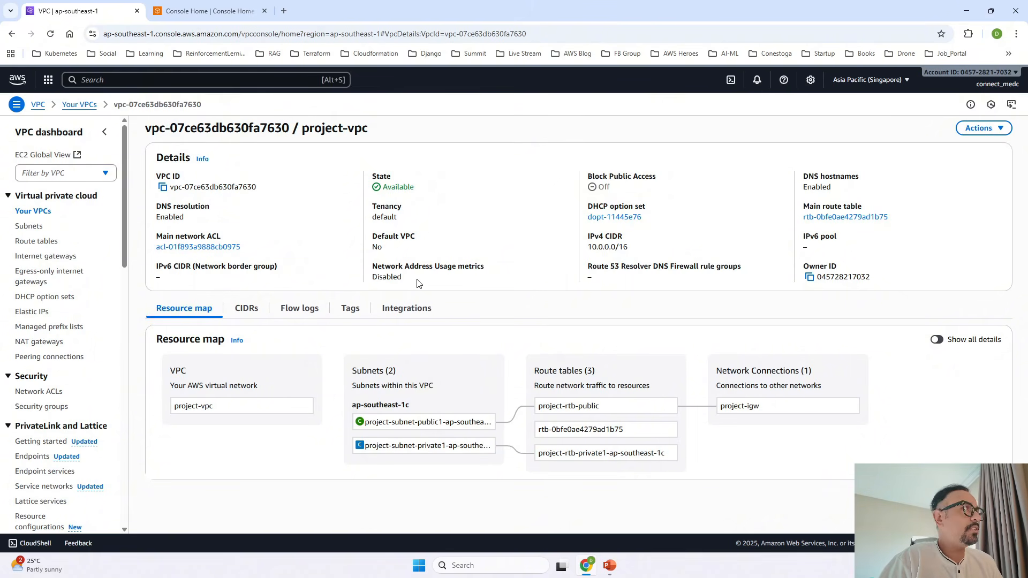
Refresh the subnet list, compare the Availability Zones of the project's public and private subnets, and open the public subnet's details
{"action": "left_click", "coordinate": [30, 226]}
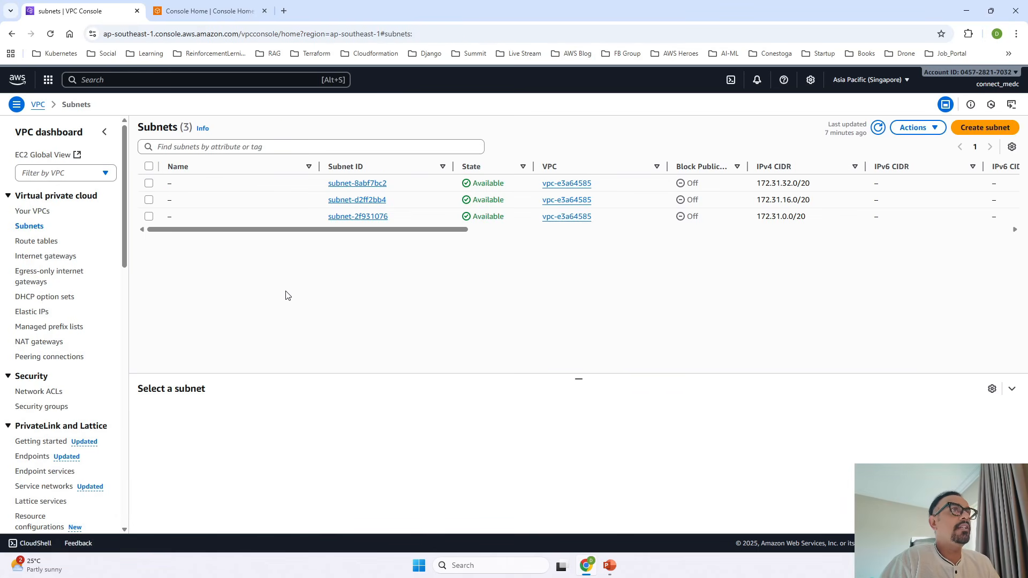
{"action": "left_click_drag", "start_coordinate": [381, 230], "coordinate": [299, 255]}
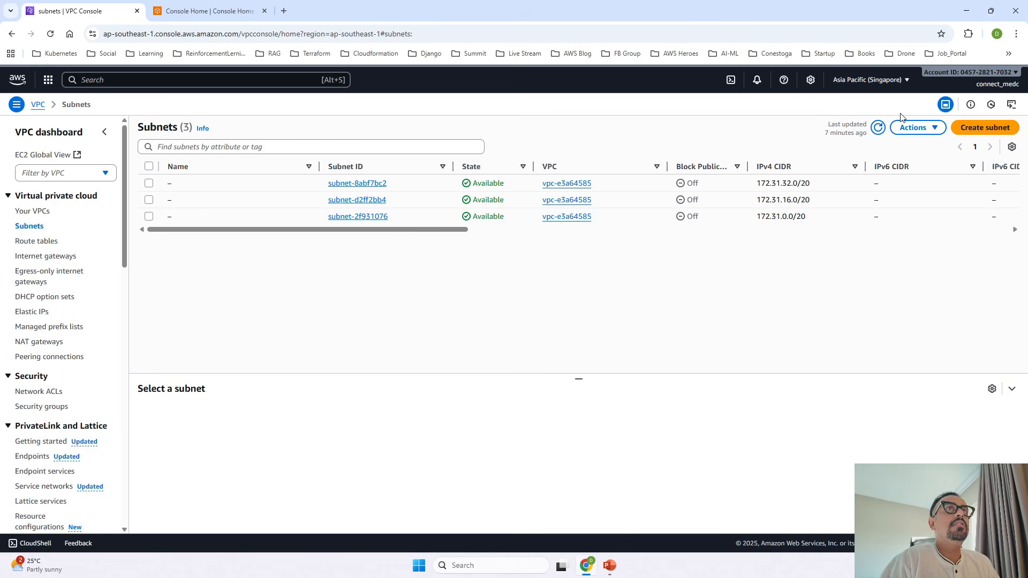
{"action": "left_click", "coordinate": [878, 128]}
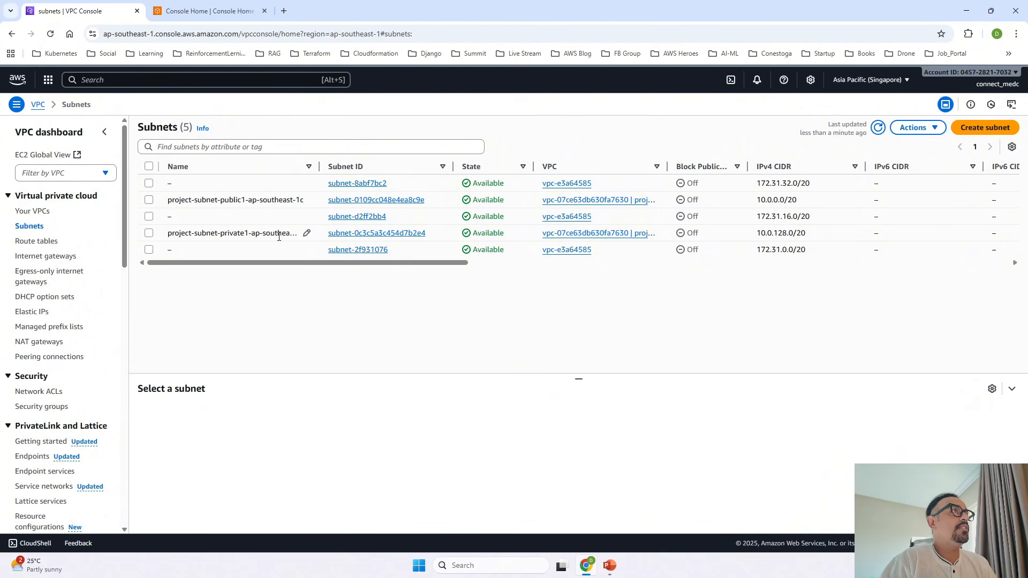
{"action": "left_click_drag", "start_coordinate": [327, 267], "coordinate": [533, 281]}
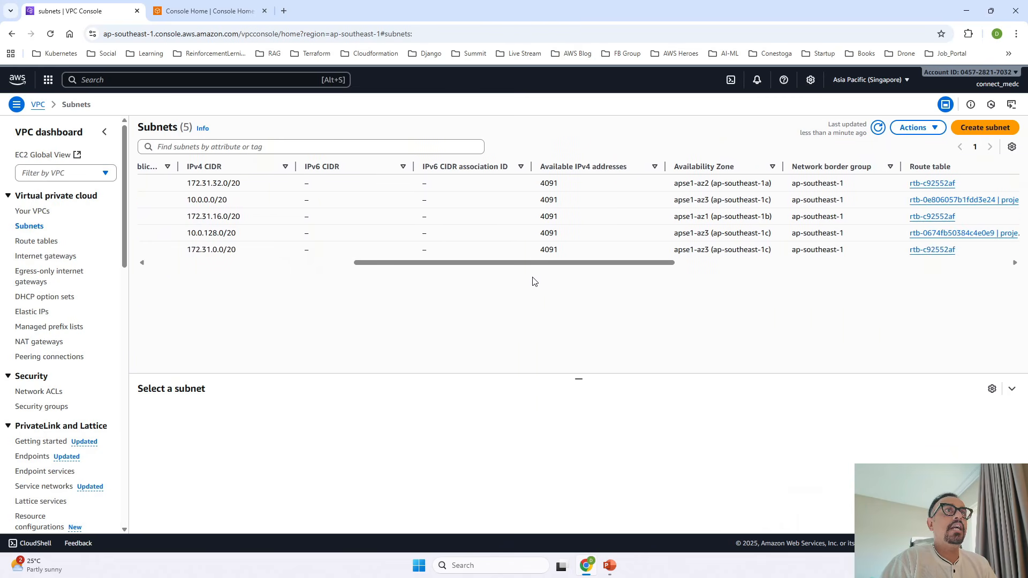
{"action": "double_click", "coordinate": [699, 201]}
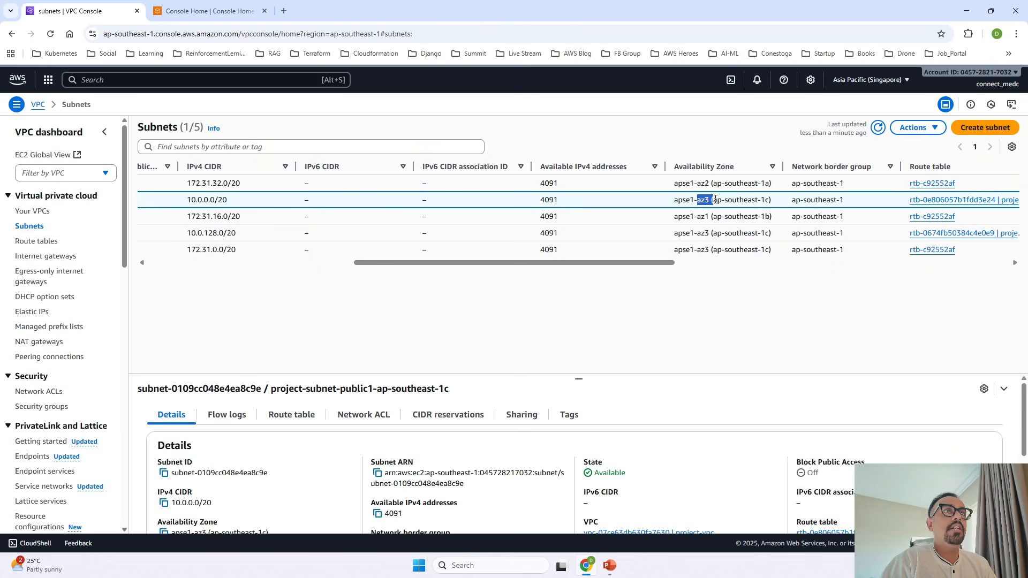
{"action": "left_click_drag", "start_coordinate": [701, 232], "coordinate": [736, 233]}
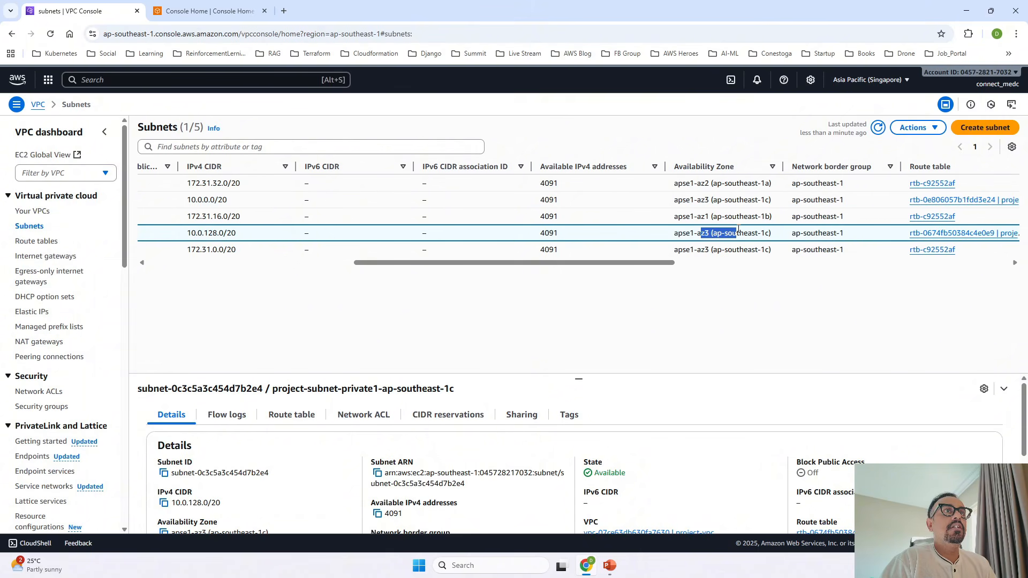
{"action": "left_click_drag", "start_coordinate": [646, 267], "coordinate": [329, 274]}
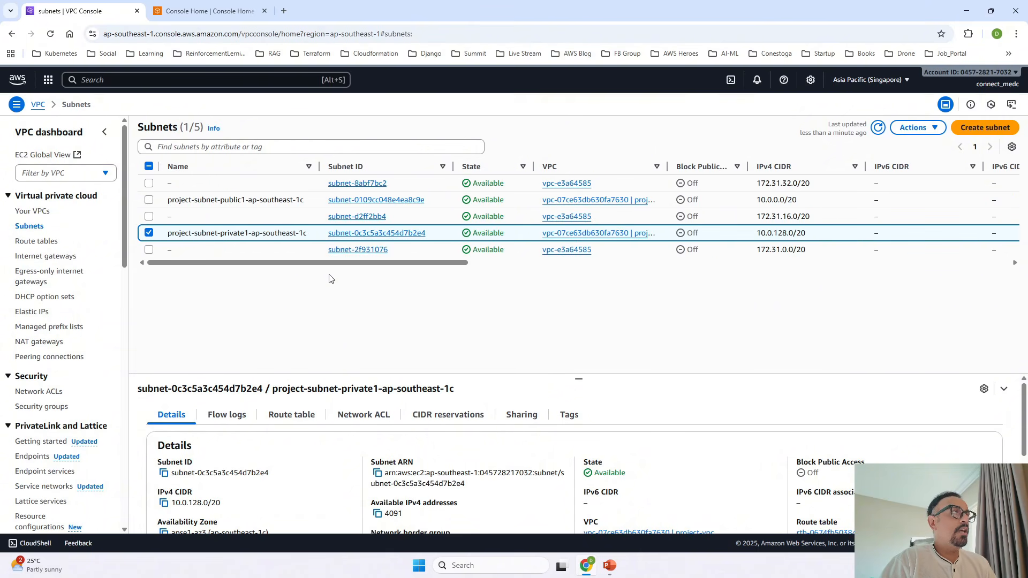
{"action": "left_click", "coordinate": [349, 200]}
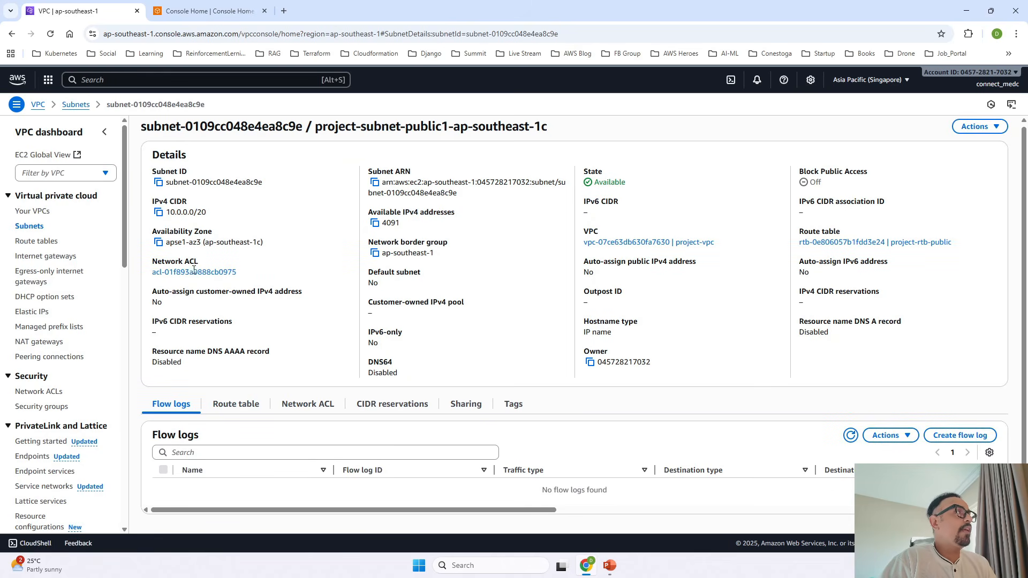
Refresh the list of route tables and examine the routes of project-rtb-public
{"action": "left_click", "coordinate": [48, 242]}
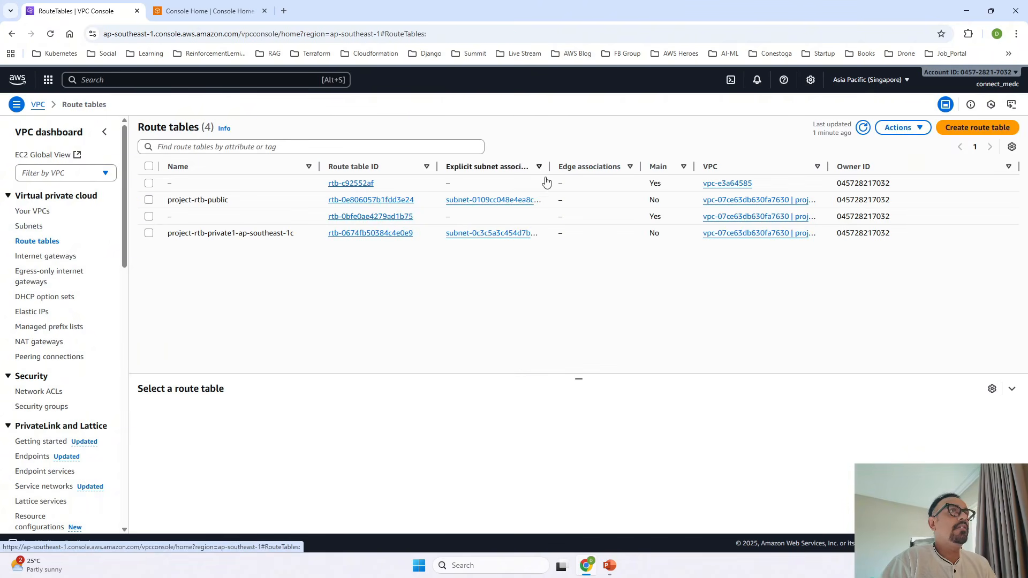
{"action": "left_click", "coordinate": [863, 127]}
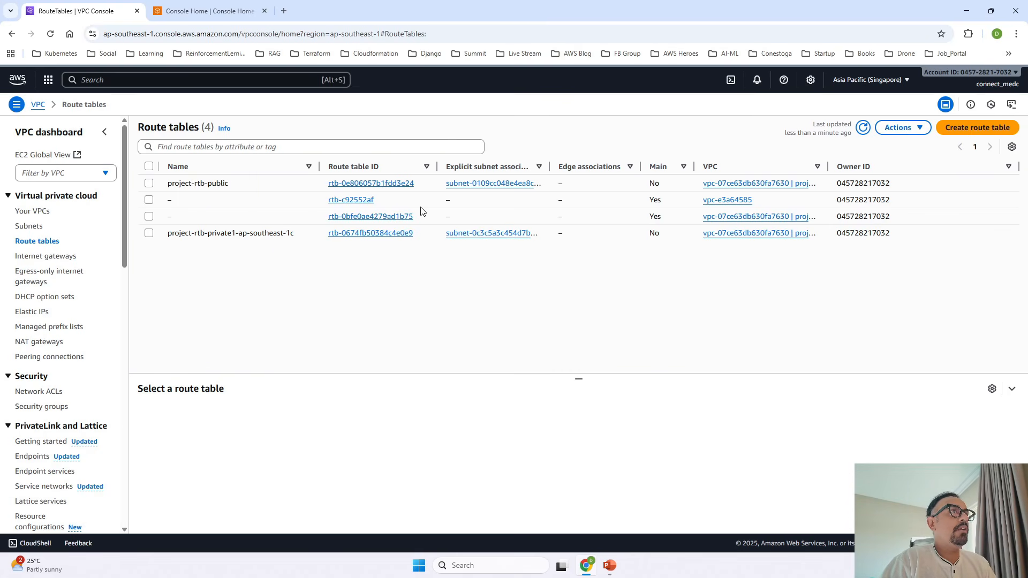
{"action": "left_click", "coordinate": [361, 184]}
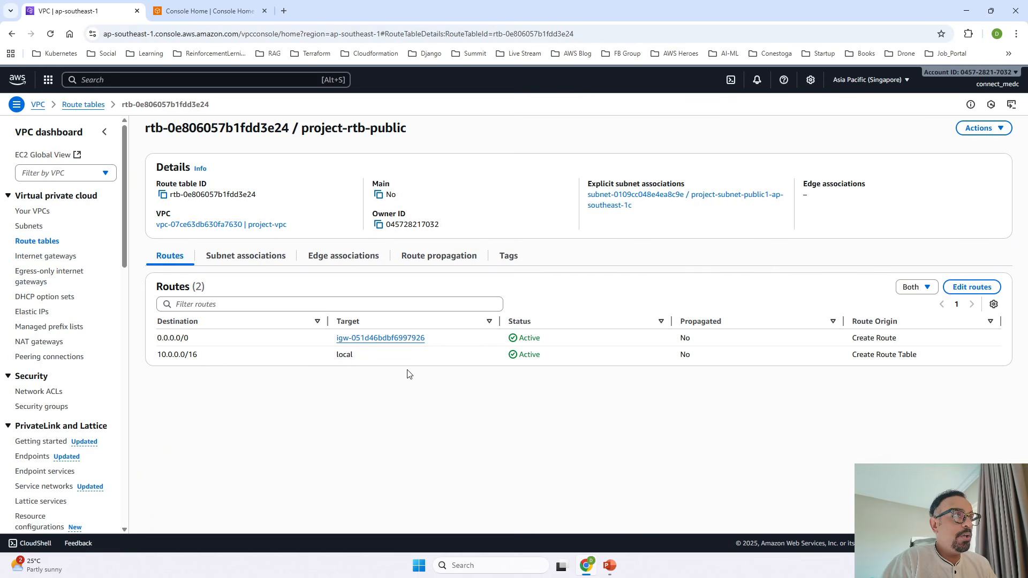
Follow the public route's internet gateway target to inspect project-igw and its attached VPC, and return to the list of route tables
{"action": "left_click", "coordinate": [395, 345]}
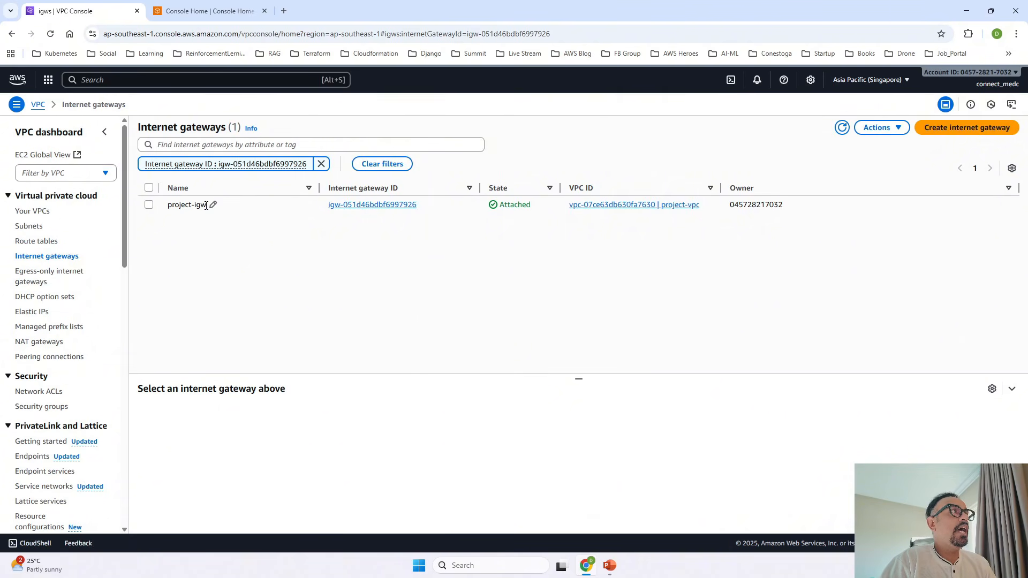
{"action": "left_click", "coordinate": [378, 208]}
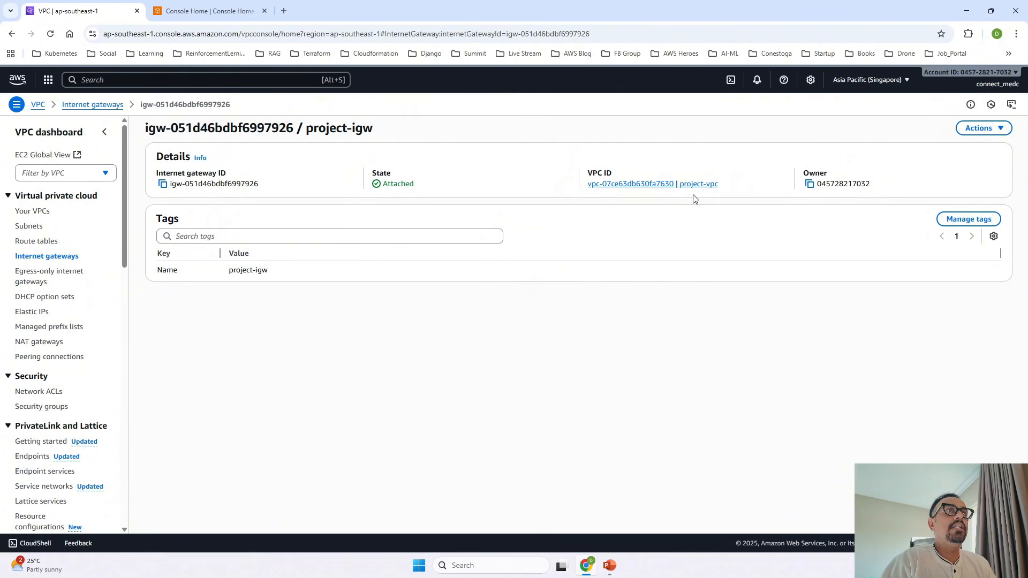
{"action": "left_click", "coordinate": [47, 256]}
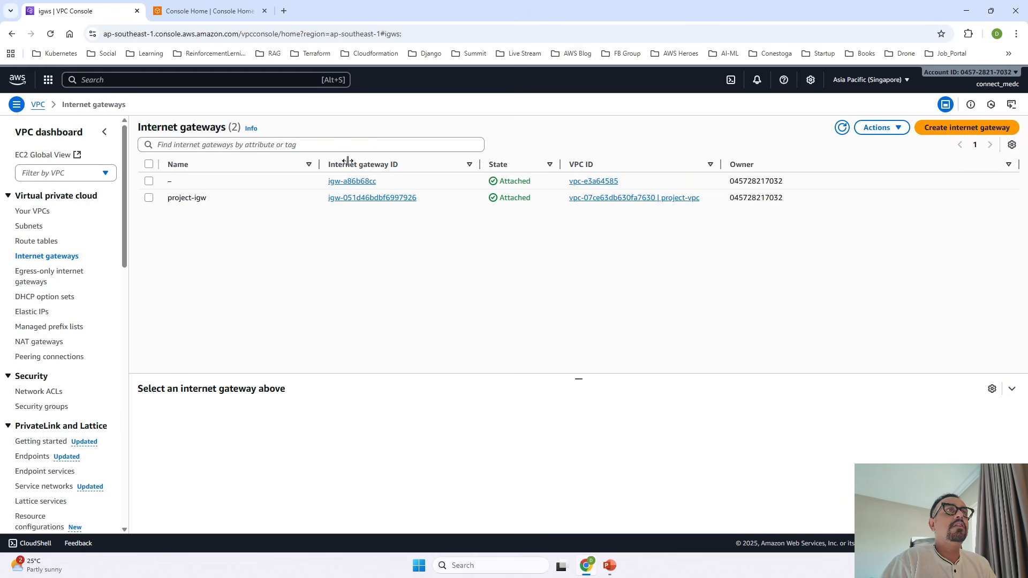
{"action": "left_click", "coordinate": [394, 198]}
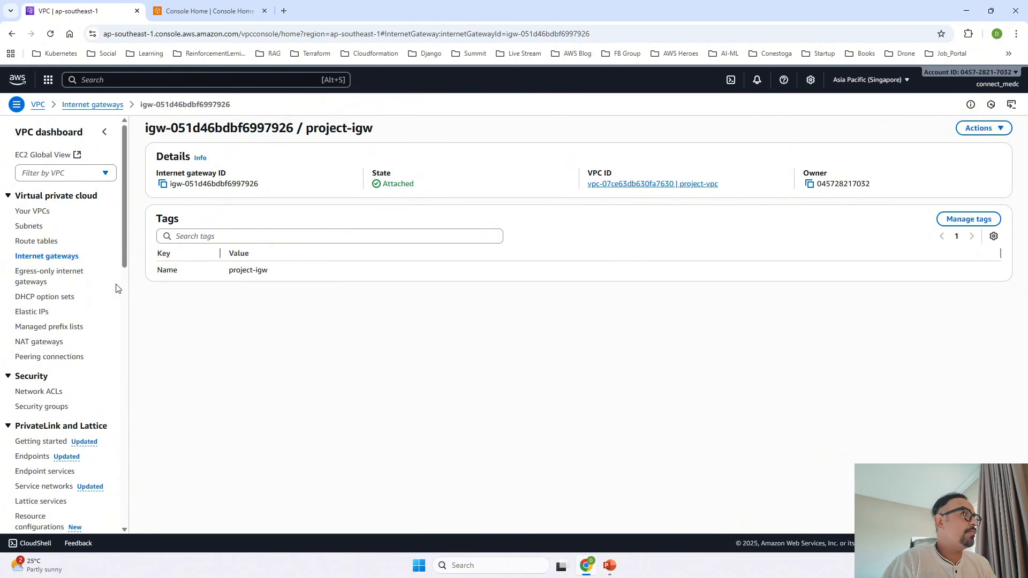
{"action": "left_click", "coordinate": [39, 241]}
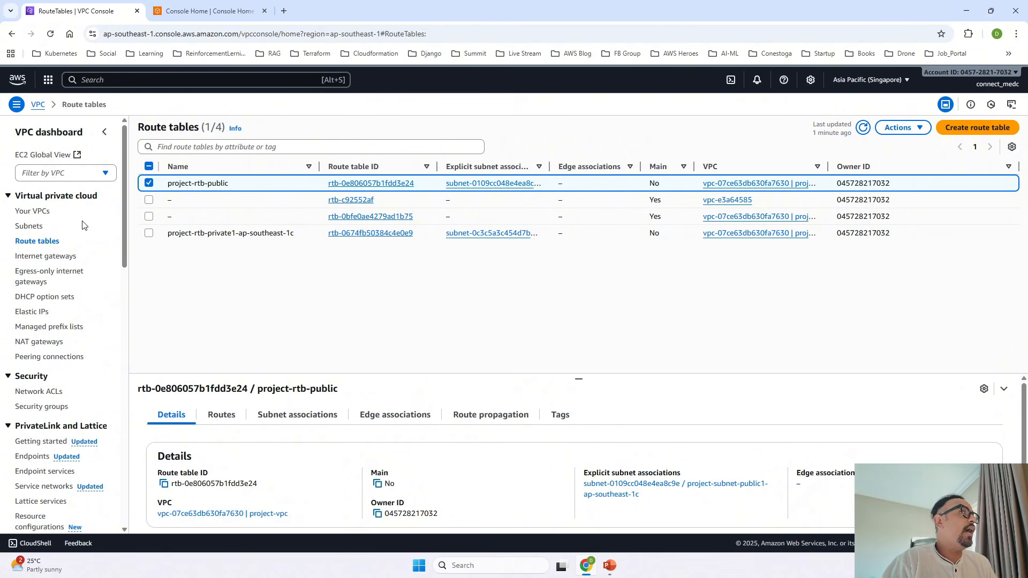
Open the form for creating another VPC from the VPC list, and compare the settings offered by VPC only and VPC and more
{"action": "left_click", "coordinate": [44, 213]}
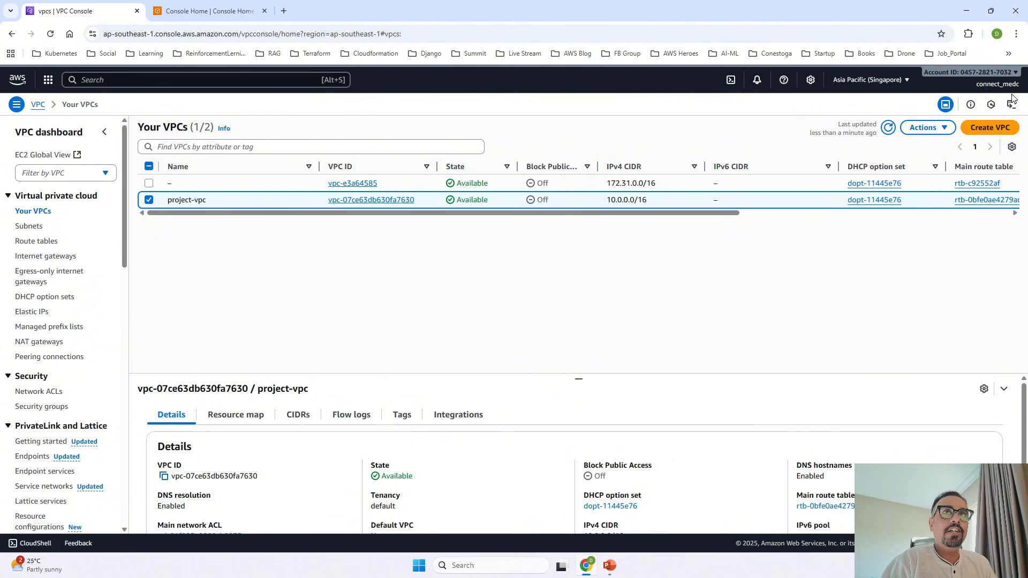
{"action": "left_click", "coordinate": [980, 129]}
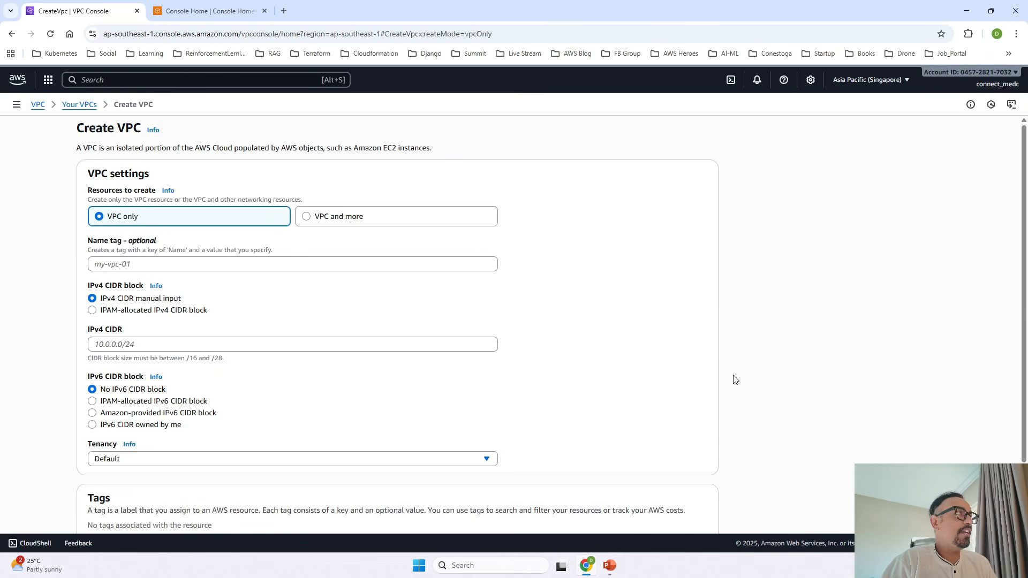
{"action": "scroll", "coordinate": [735, 379], "scroll_direction": "down", "scroll_amount": 2}
{"action": "scroll", "coordinate": [735, 379], "scroll_direction": "up", "scroll_amount": 2}
{"action": "scroll", "coordinate": [735, 379], "scroll_direction": "down", "scroll_amount": 2}
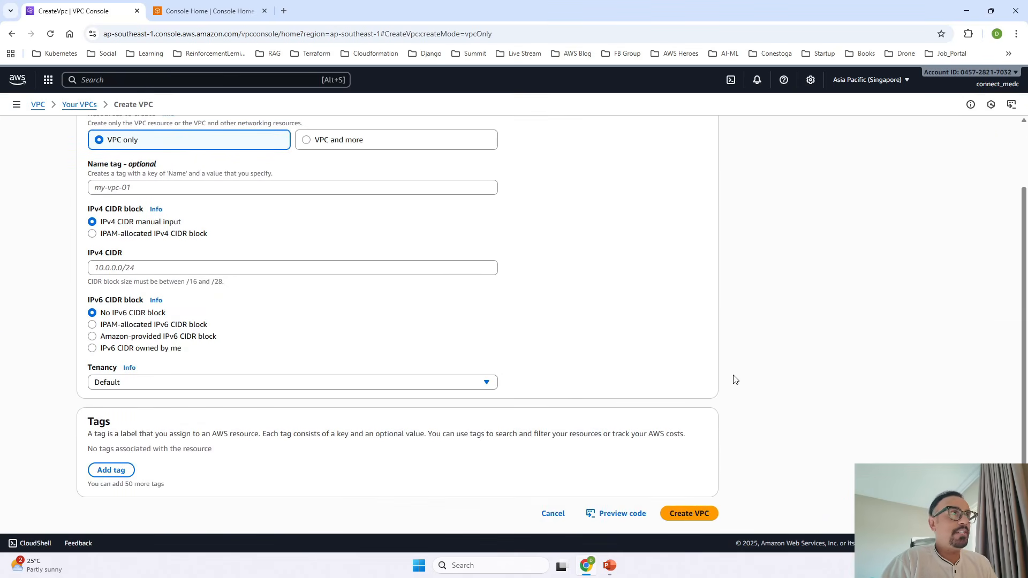
{"action": "scroll", "coordinate": [735, 379], "scroll_direction": "up", "scroll_amount": 2}
{"action": "left_click", "coordinate": [306, 217]}
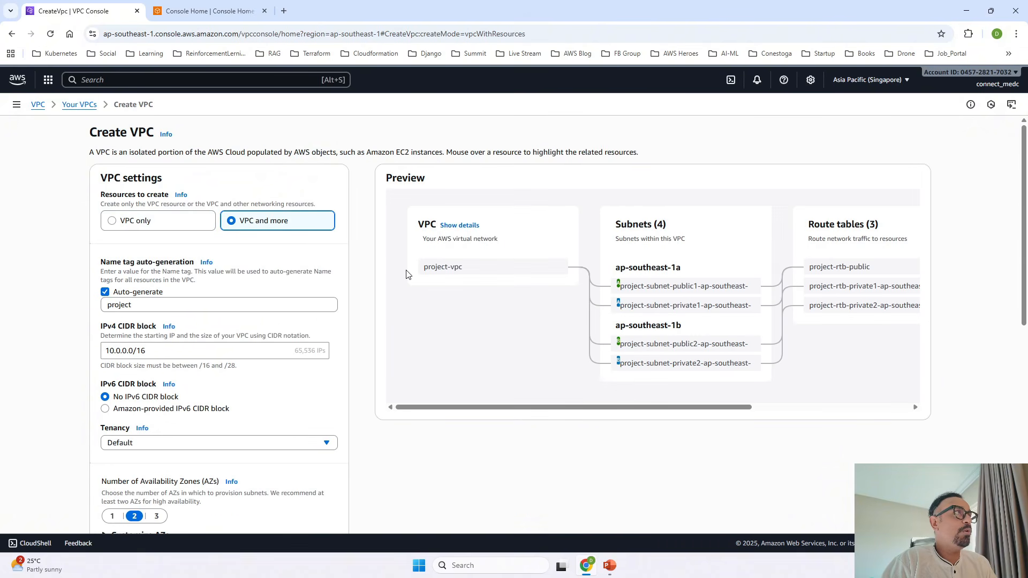
{"action": "left_click", "coordinate": [162, 227]}
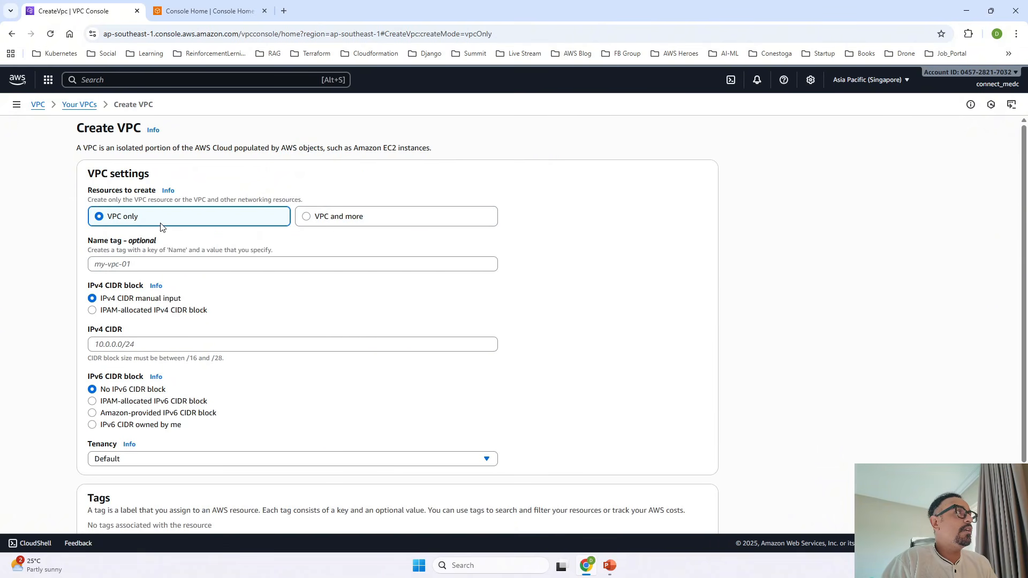
{"action": "scroll", "coordinate": [508, 332], "scroll_direction": "down", "scroll_amount": 1}
{"action": "scroll", "coordinate": [447, 303], "scroll_direction": "up", "scroll_amount": 1}
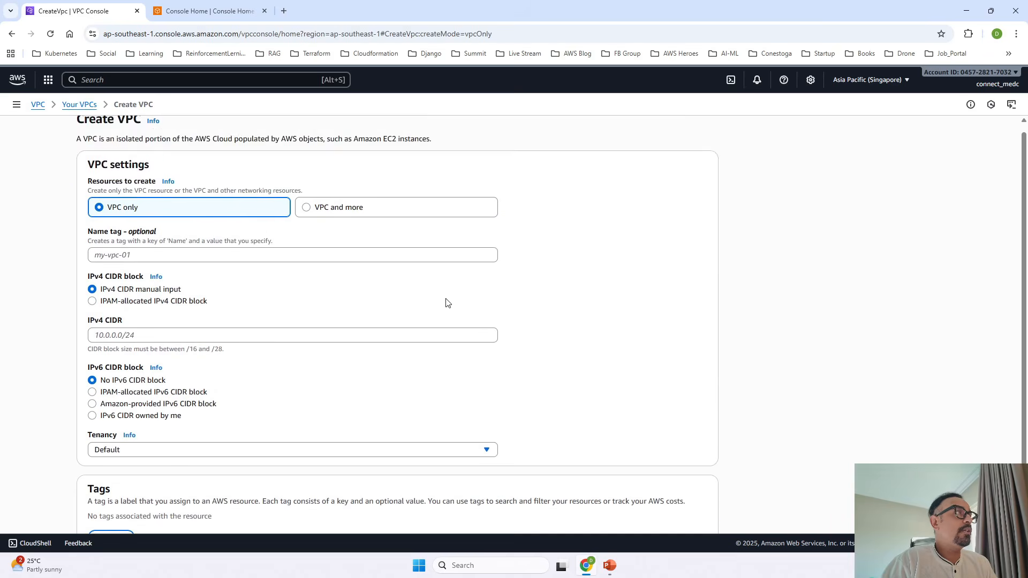
Review the name, CIDR, tenancy and tag settings of the VPC only form, and select VPC and more to examine its settings and preview
{"action": "scroll", "coordinate": [444, 300], "scroll_direction": "down", "scroll_amount": 1}
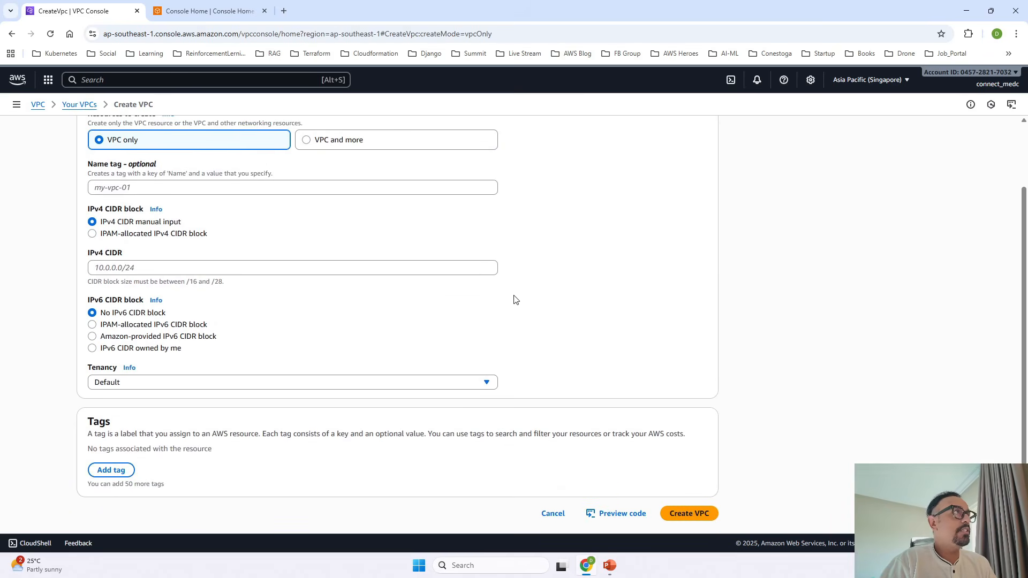
{"action": "scroll", "coordinate": [505, 301], "scroll_direction": "up", "scroll_amount": 1}
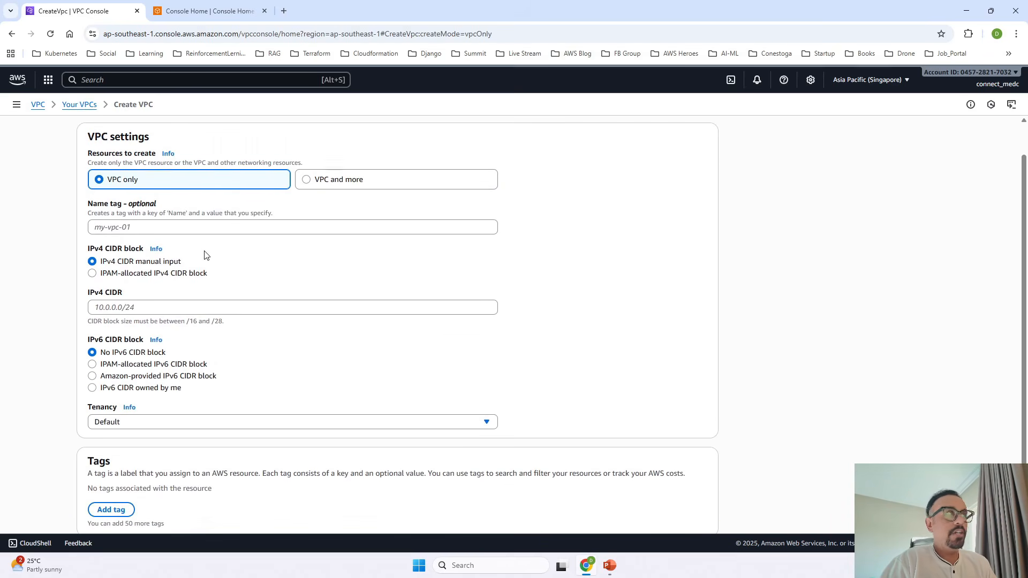
{"action": "scroll", "coordinate": [207, 255], "scroll_direction": "up", "scroll_amount": 1}
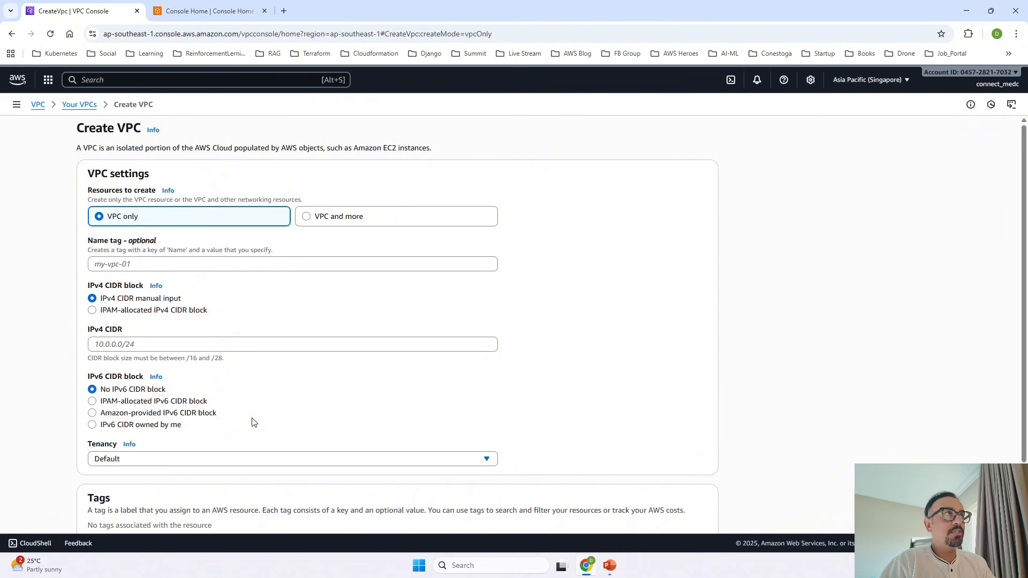
{"action": "scroll", "coordinate": [253, 422], "scroll_direction": "down", "scroll_amount": 2}
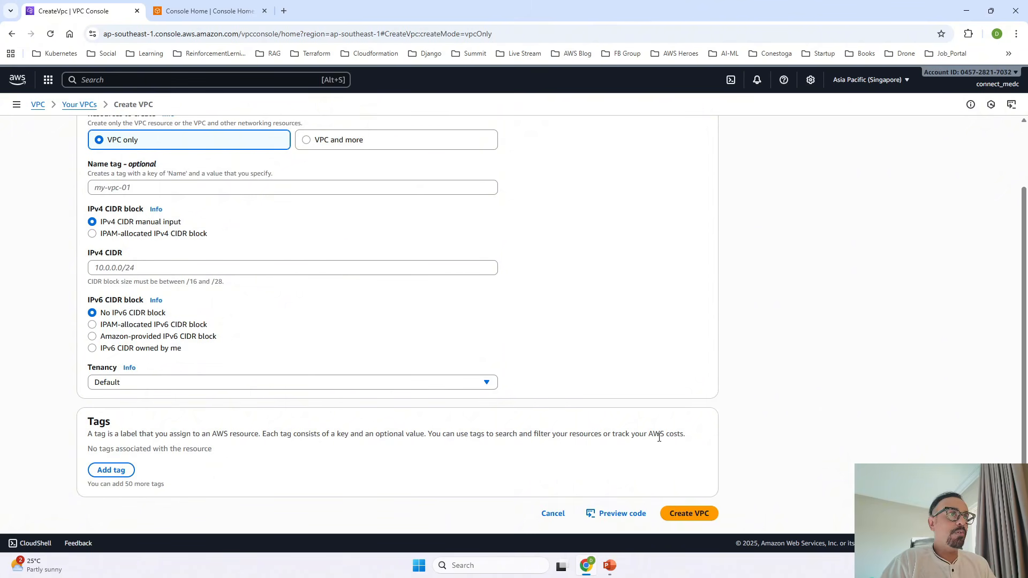
{"action": "scroll", "coordinate": [773, 336], "scroll_direction": "up", "scroll_amount": 2}
{"action": "left_click", "coordinate": [372, 221]}
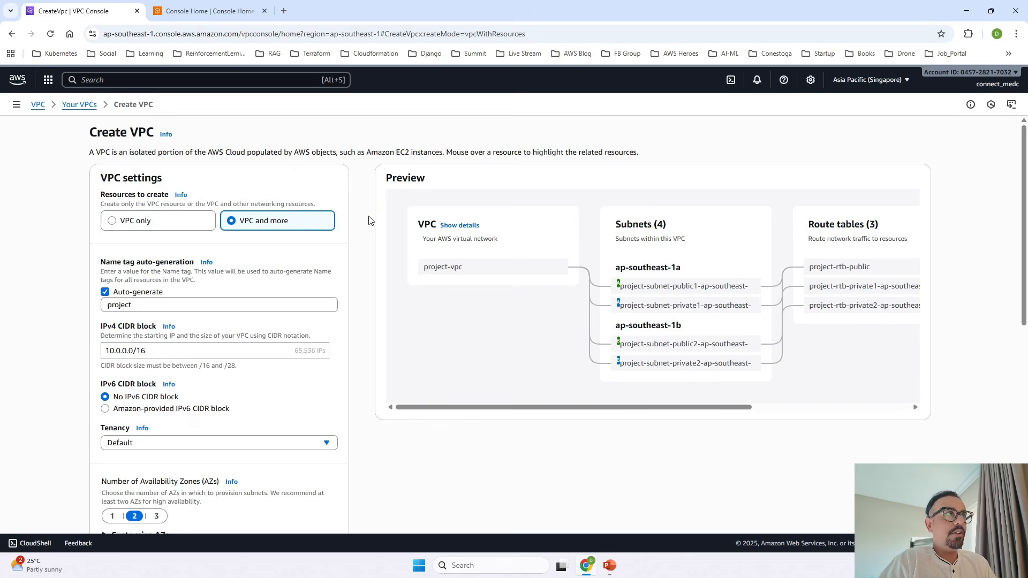
{"action": "scroll", "coordinate": [316, 298], "scroll_direction": "down", "scroll_amount": 5}
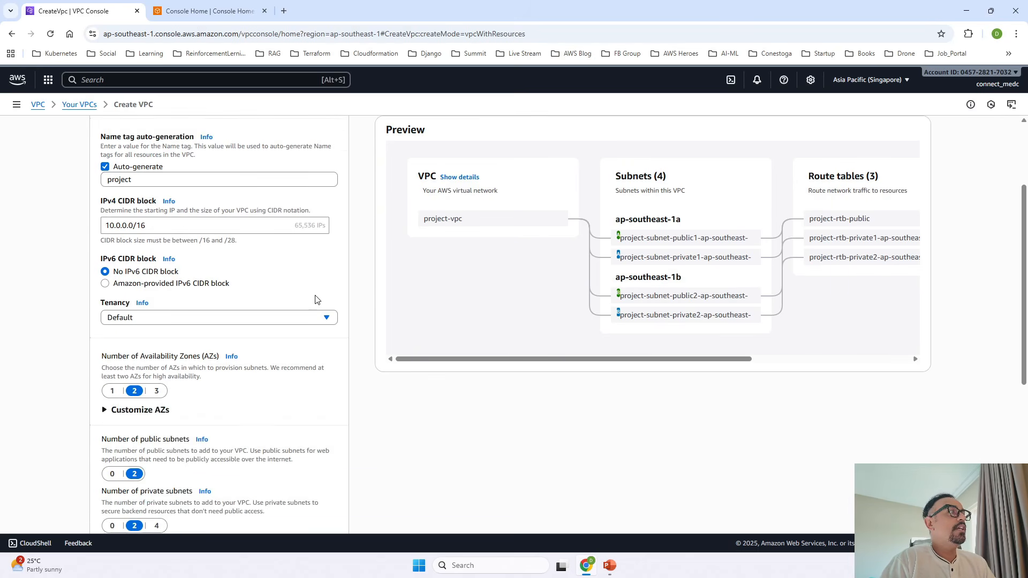
{"action": "scroll", "coordinate": [315, 300], "scroll_direction": "up", "scroll_amount": 5}
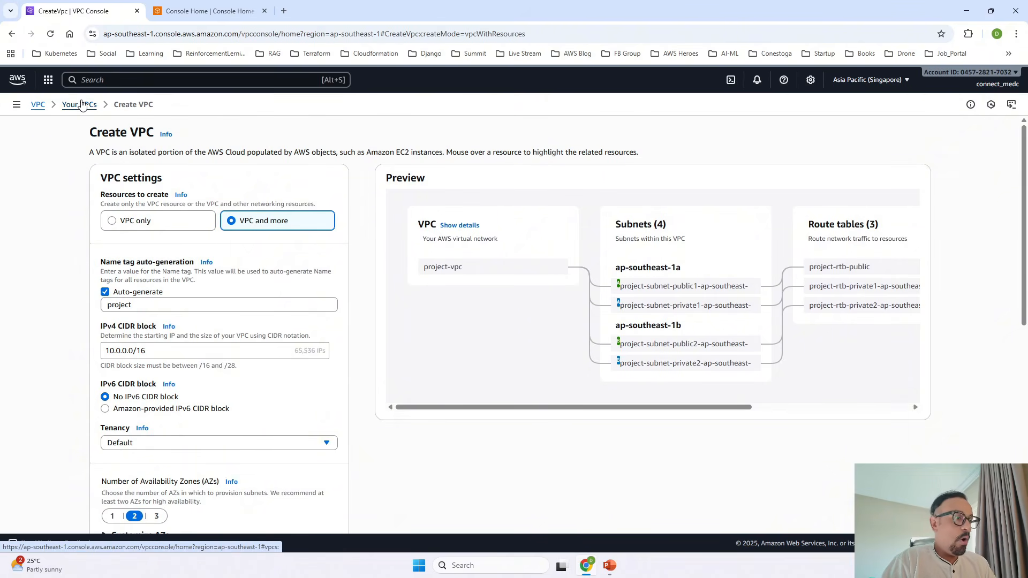
{"action": "key", "text": "alt+Tab"}
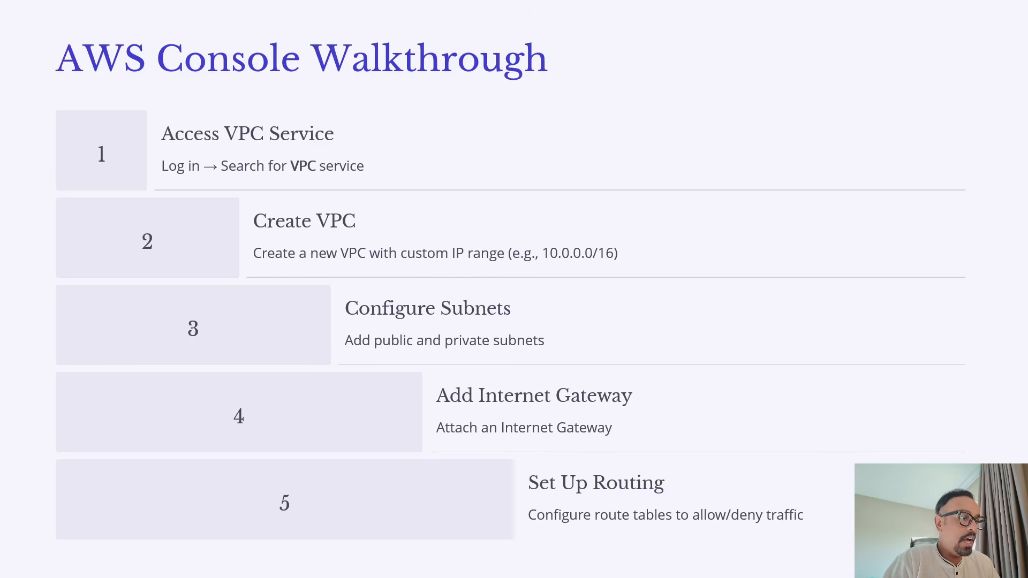
{"action": "key", "text": "Right"}
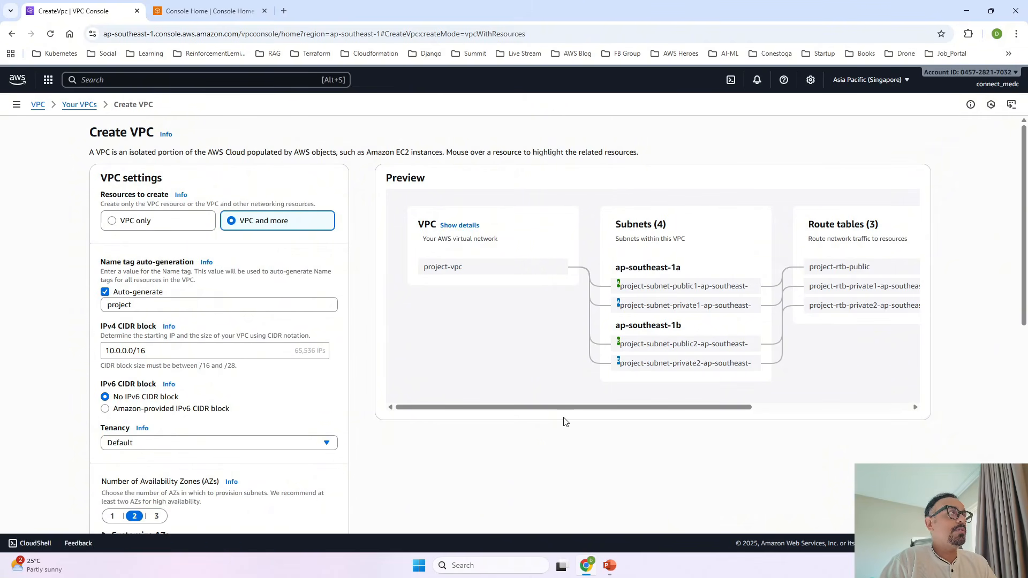
Delete project-vpc from the VPC list together with its associated resources, entering the confirmation text "delete"
{"action": "left_click", "coordinate": [80, 104]}
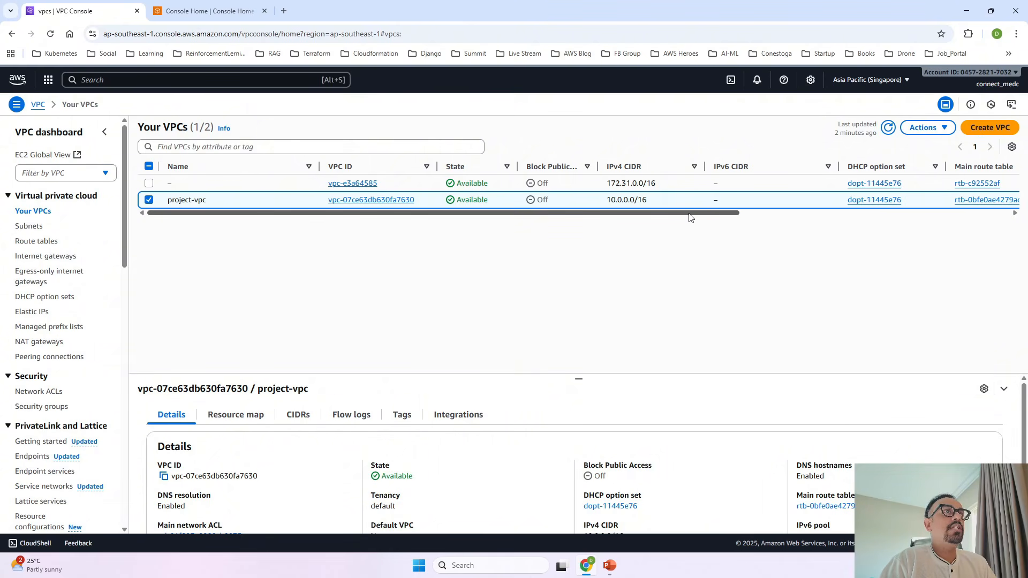
{"action": "mouse_move", "coordinate": [689, 217]}
{"action": "left_mouse_down"}
{"action": "mouse_move", "coordinate": [962, 216]}
{"action": "mouse_move", "coordinate": [690, 216]}
{"action": "left_mouse_up"}
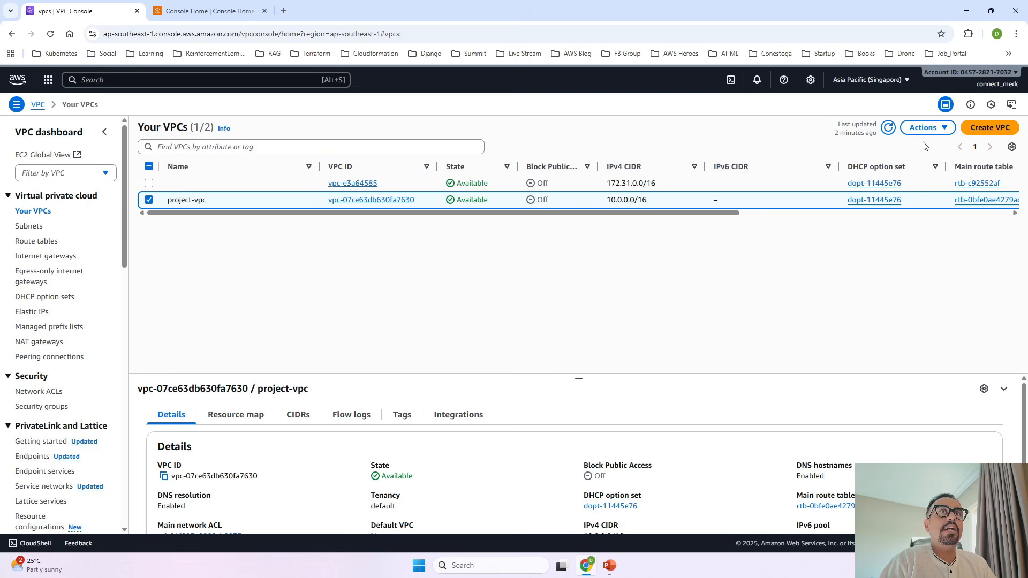
{"action": "left_click", "coordinate": [936, 130]}
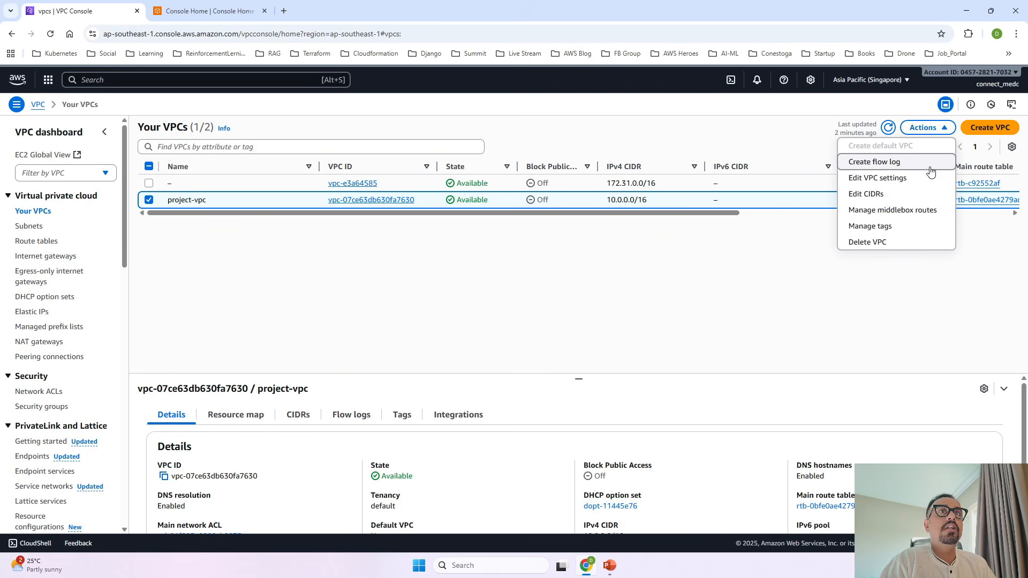
{"action": "left_click", "coordinate": [868, 243]}
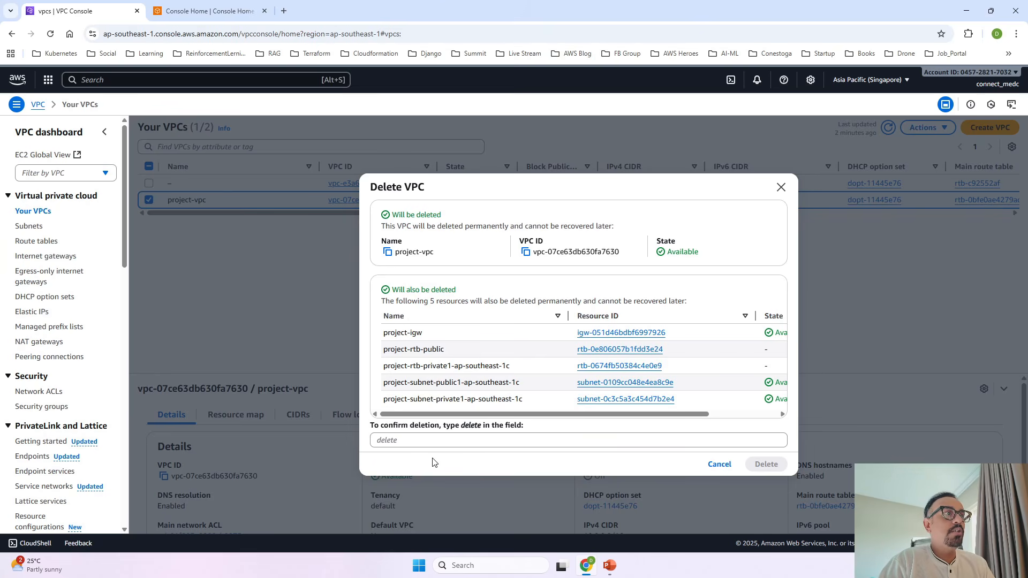
{"action": "left_click", "coordinate": [414, 443]}
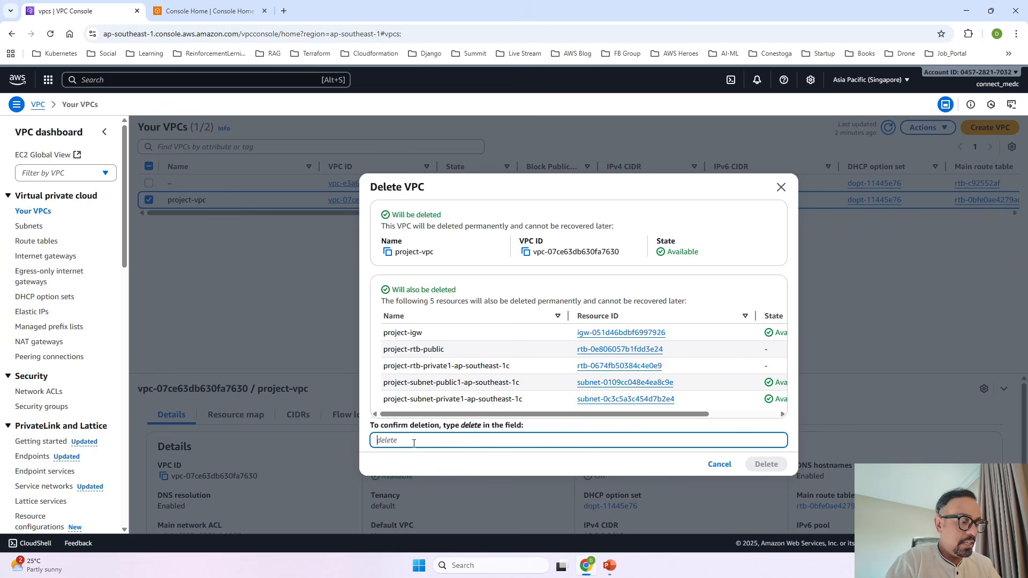
{"action": "type", "text": "delete"}
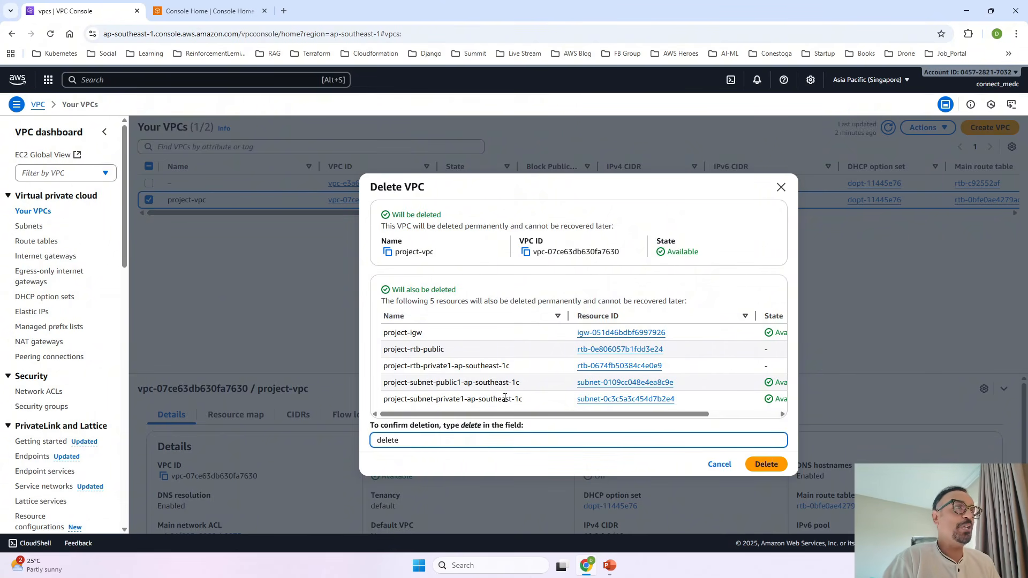
{"action": "left_click", "coordinate": [766, 465]}
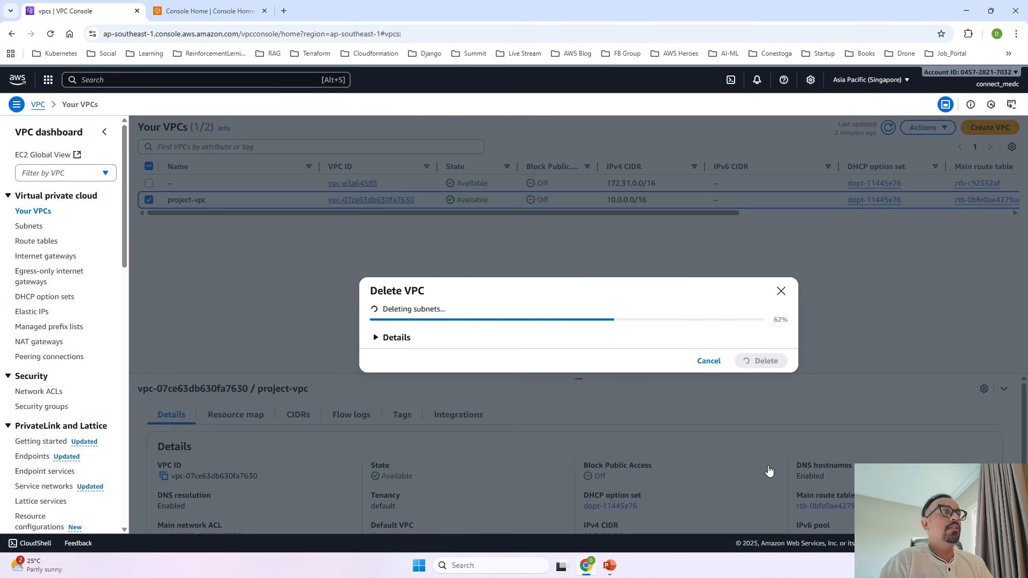
{"action": "left_click", "coordinate": [379, 337]}
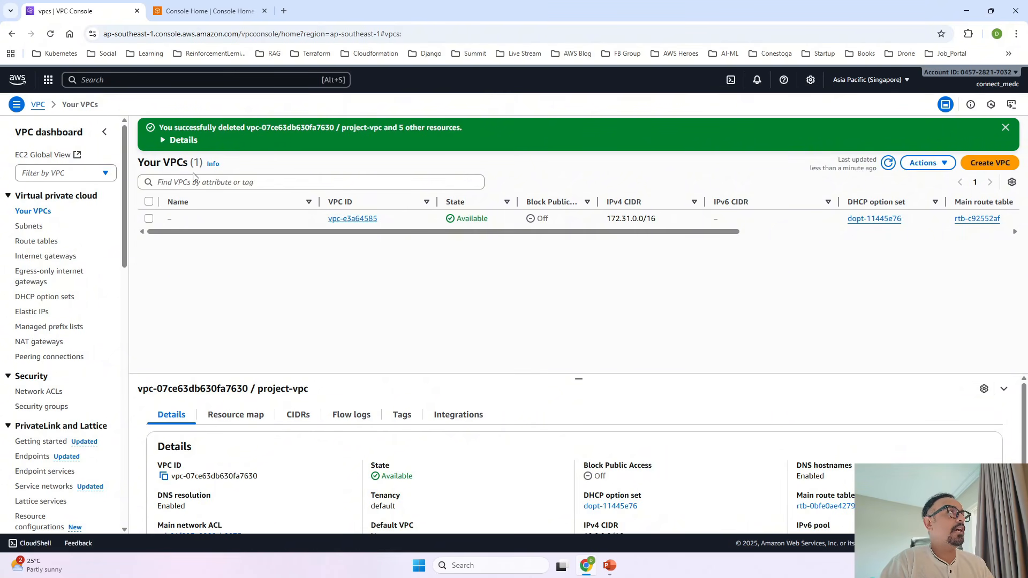
Refresh the VPC list and the subnet list to check for leftover project resources
{"action": "left_click", "coordinate": [888, 161]}
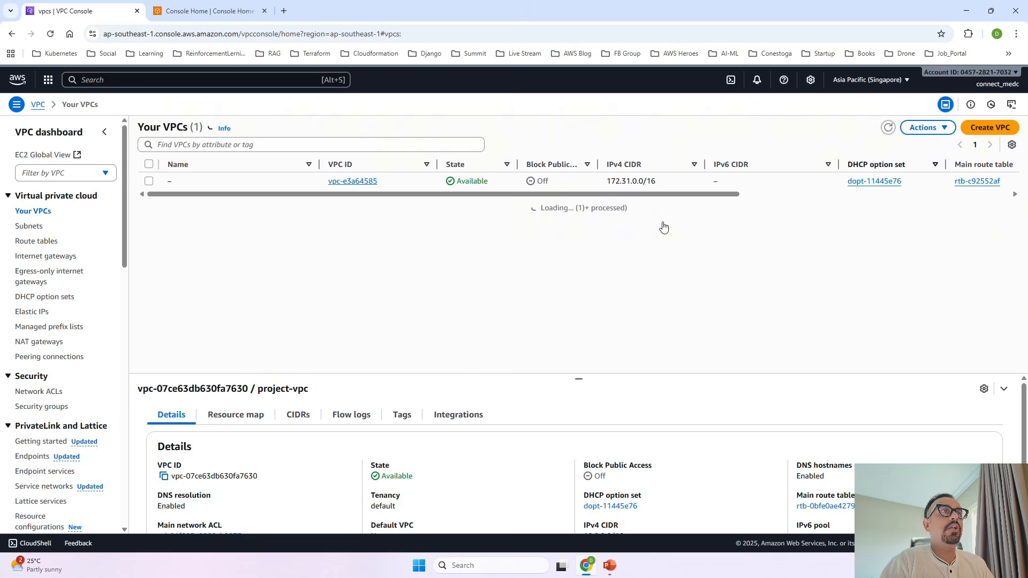
{"action": "left_click", "coordinate": [30, 227]}
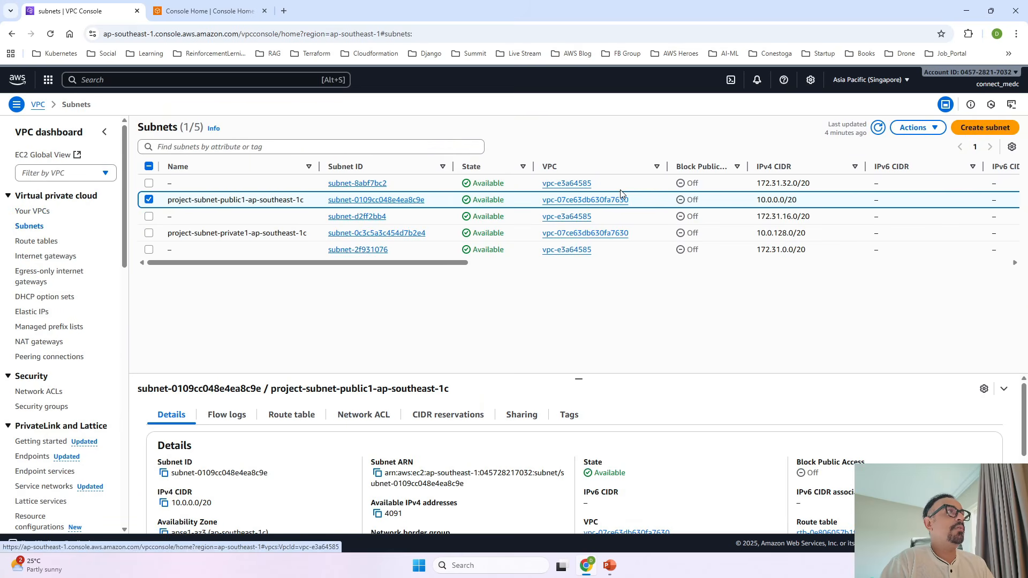
{"action": "left_click", "coordinate": [879, 129]}
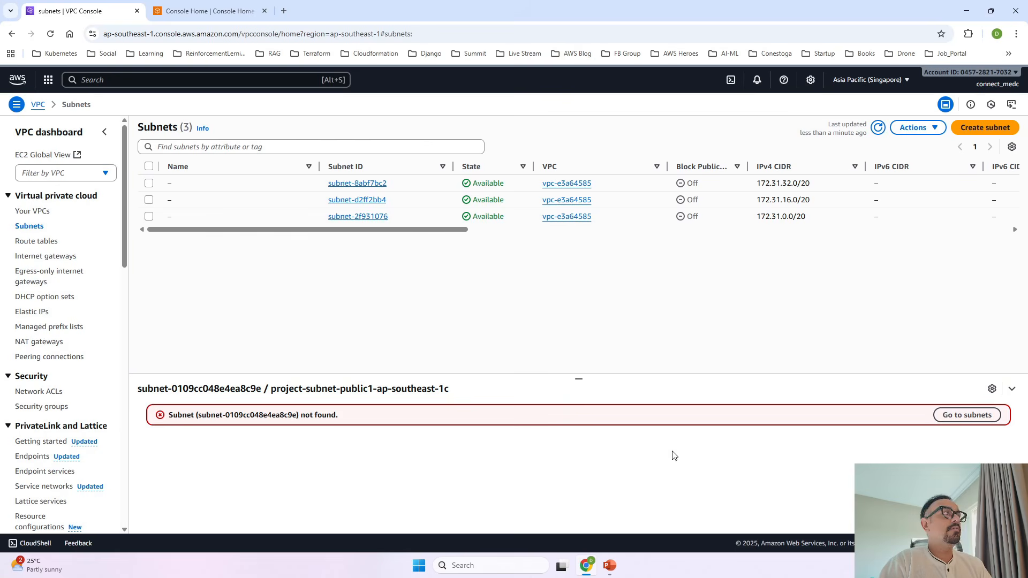
Refresh the lists of route tables and internet gateways to check whether any project entries remain
{"action": "left_click", "coordinate": [46, 242]}
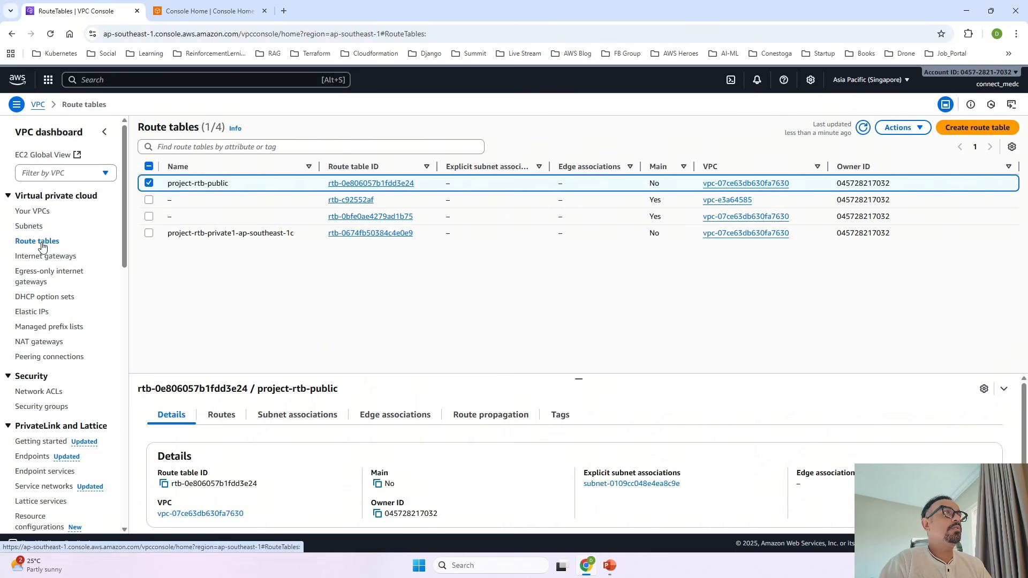
{"action": "left_click", "coordinate": [863, 128]}
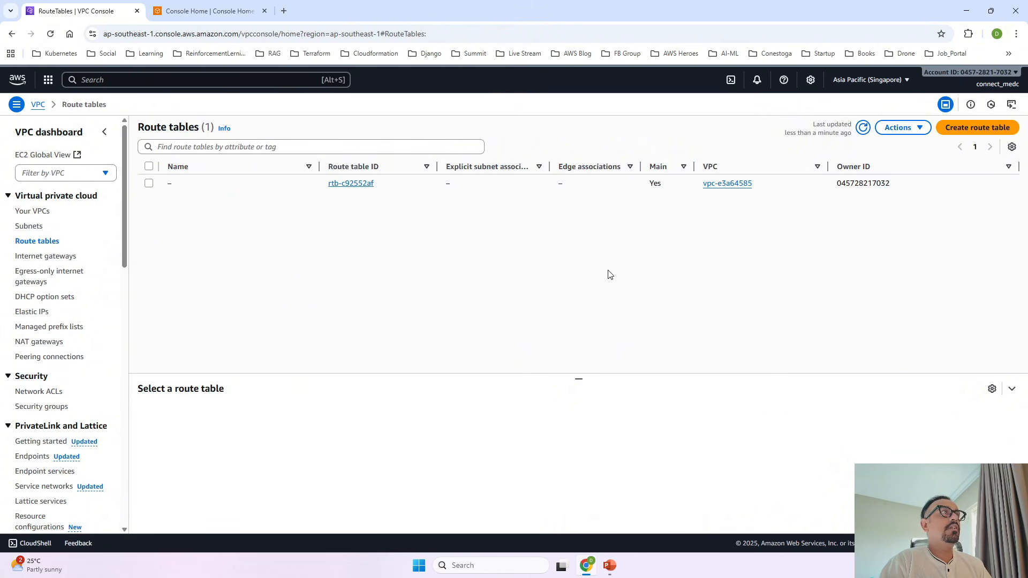
{"action": "left_click", "coordinate": [46, 259]}
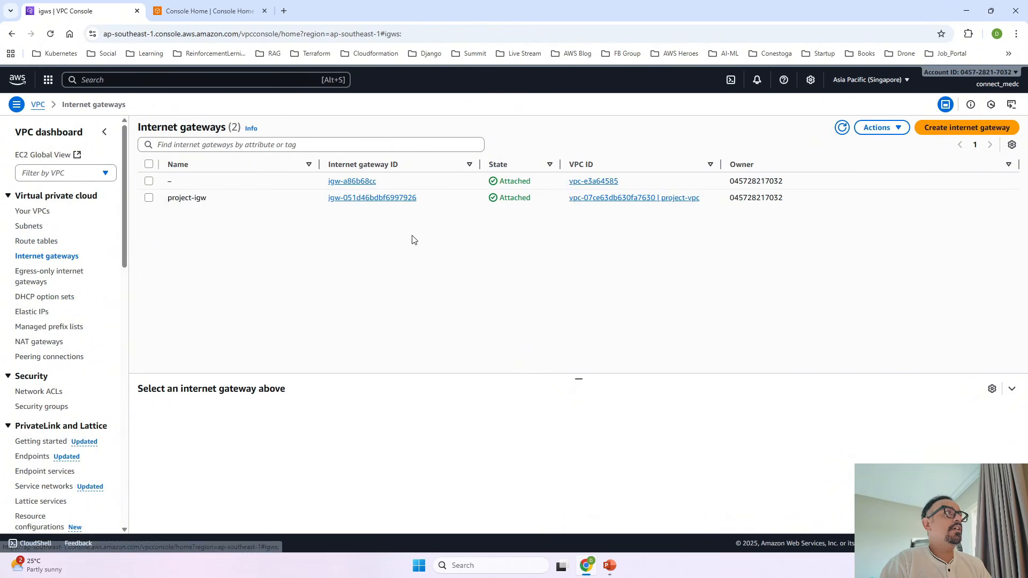
{"action": "left_click", "coordinate": [849, 127]}
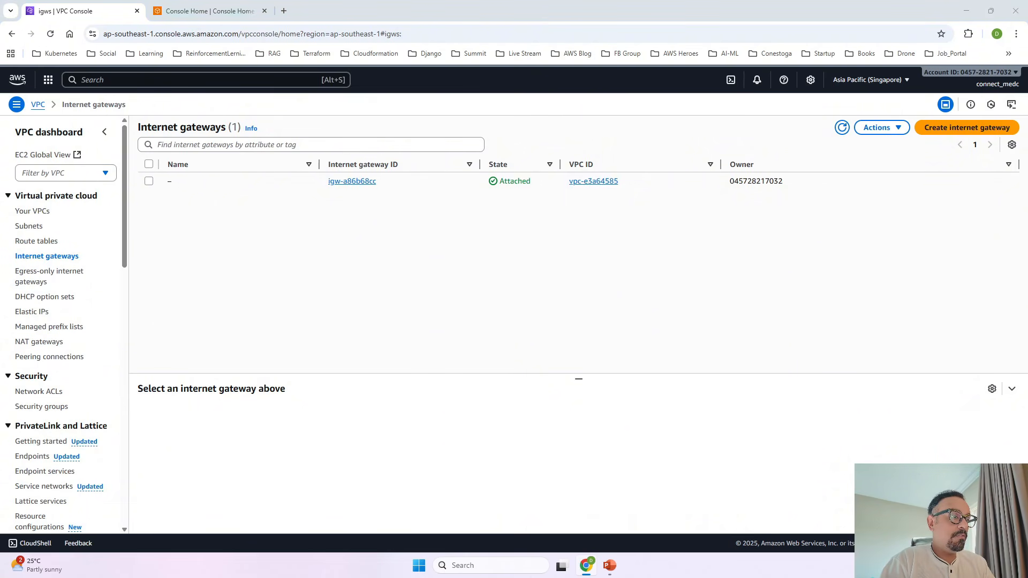
{"action": "key", "text": "alt+Tab"}
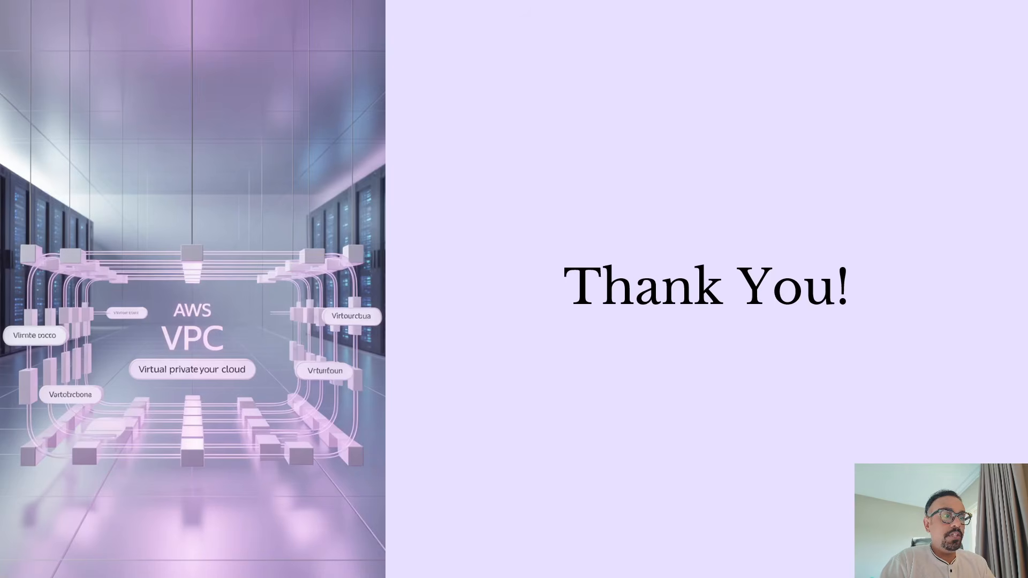